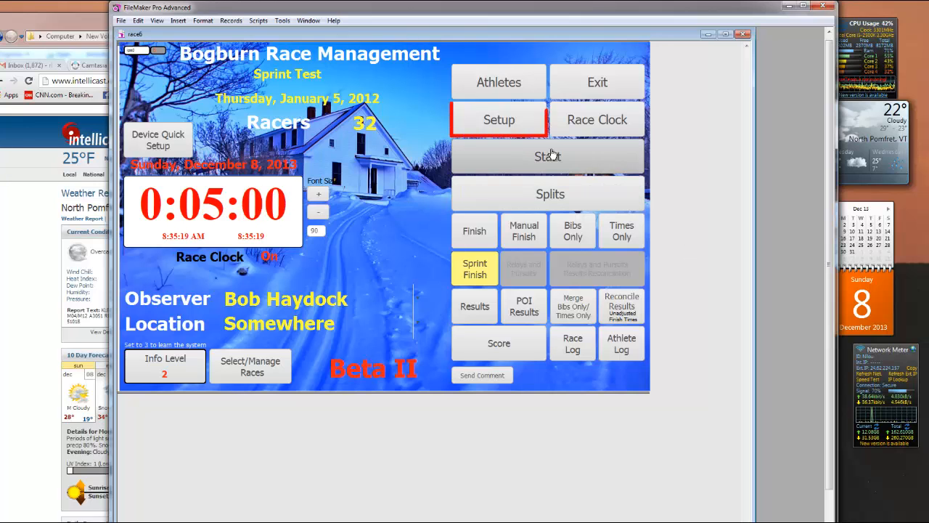
Set the race format to Sprint in the other race settings, and return to the main menu
click(510, 121)
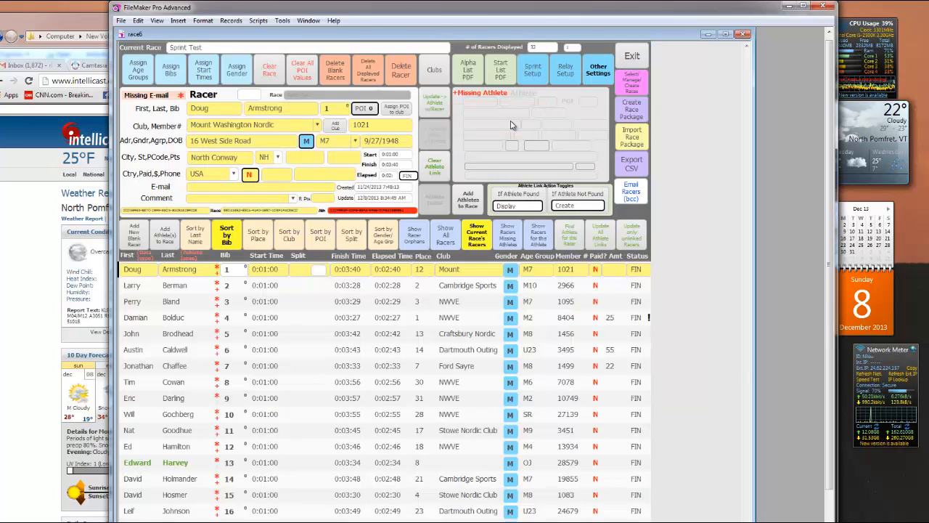
click(601, 72)
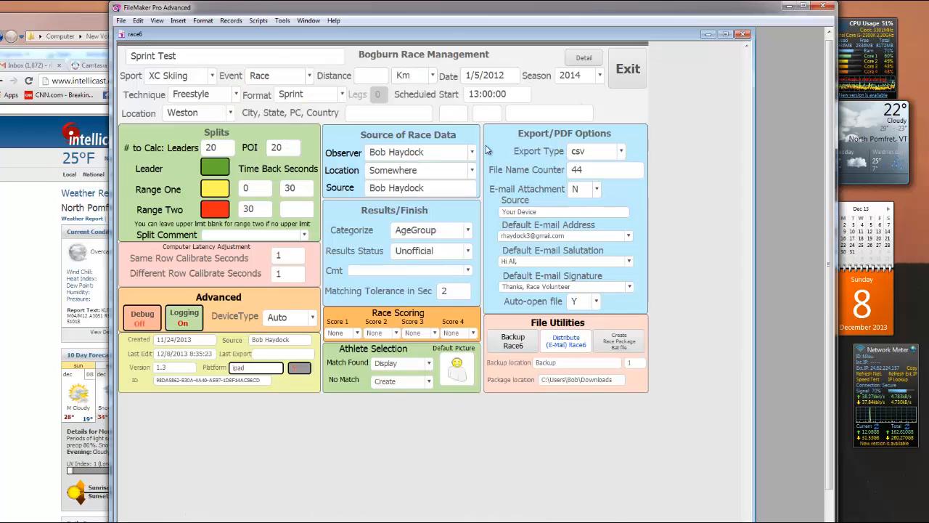
click(342, 94)
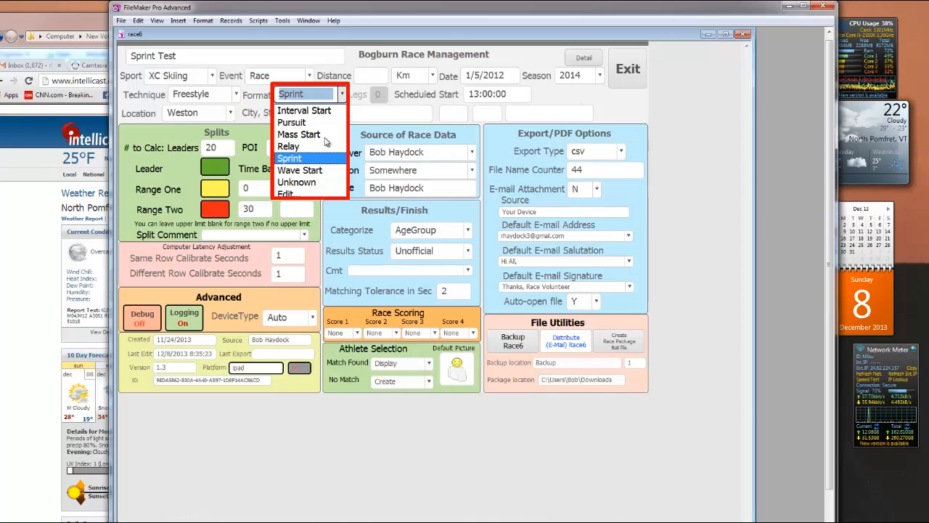
click(317, 159)
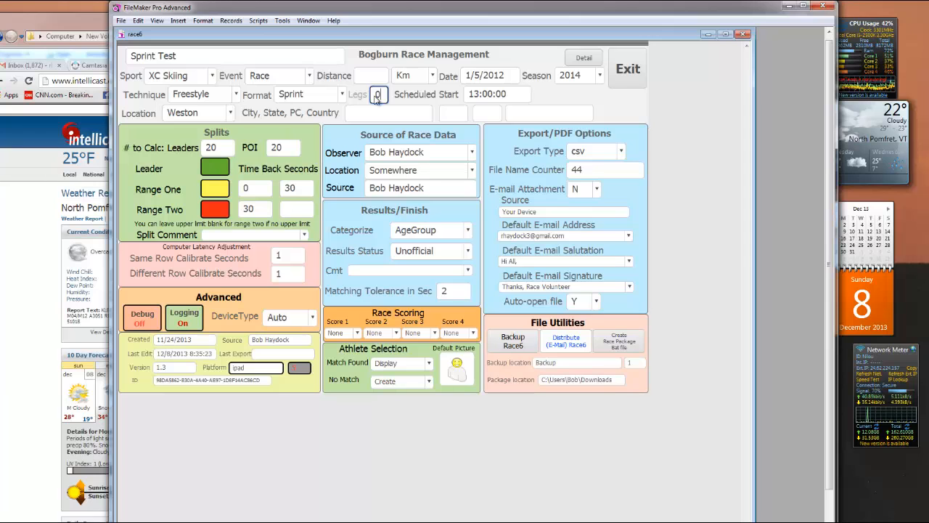
click(626, 71)
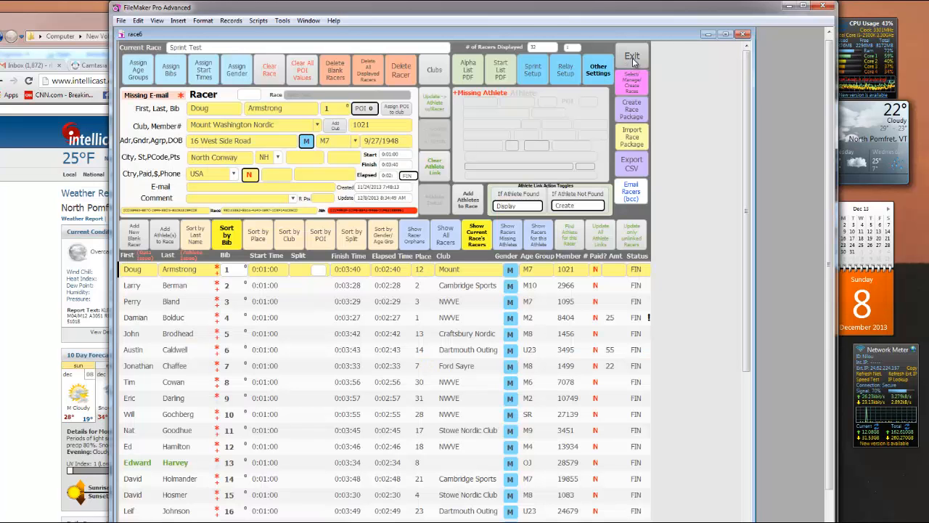
click(632, 57)
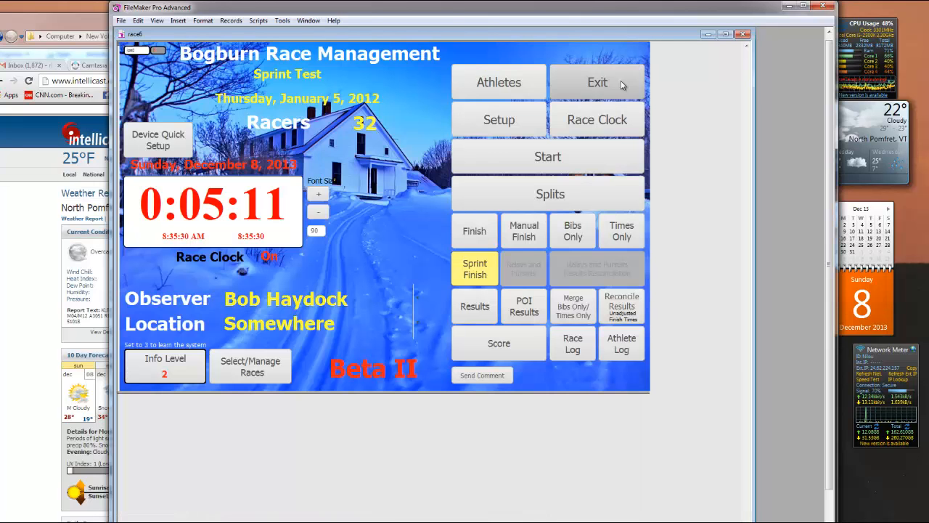
Review the qualifying round's racer list, recorded finish times and race results
click(488, 281)
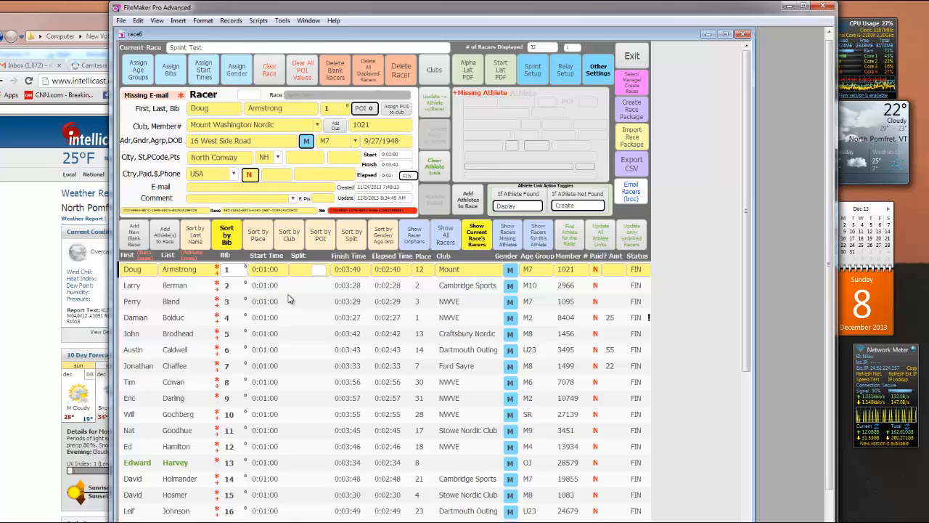
click(632, 59)
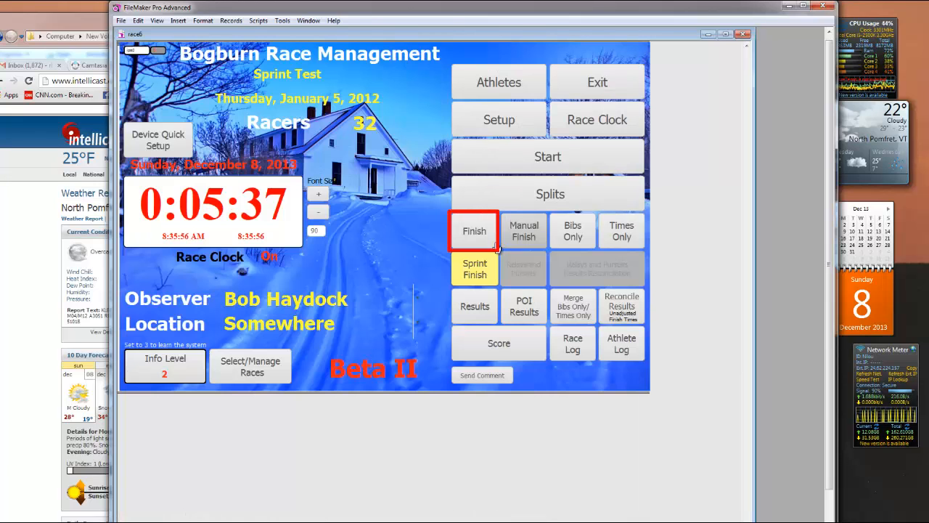
click(474, 231)
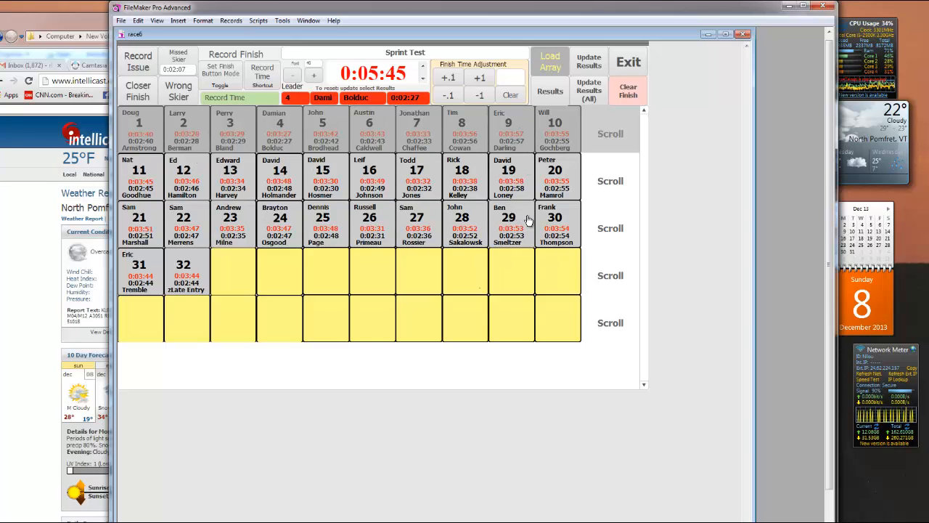
click(635, 64)
click(475, 308)
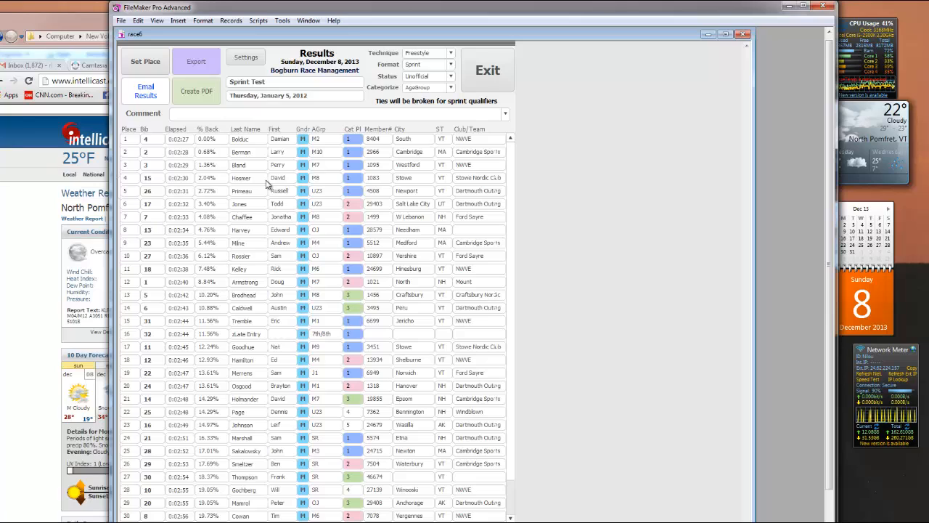
click(490, 76)
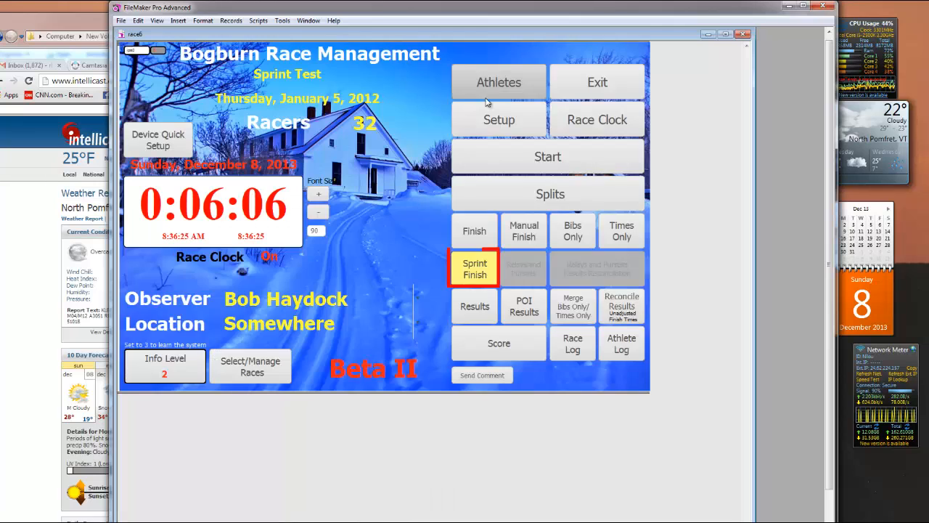
Build the sprint finish heats with the final format kept at OnlyA
click(474, 269)
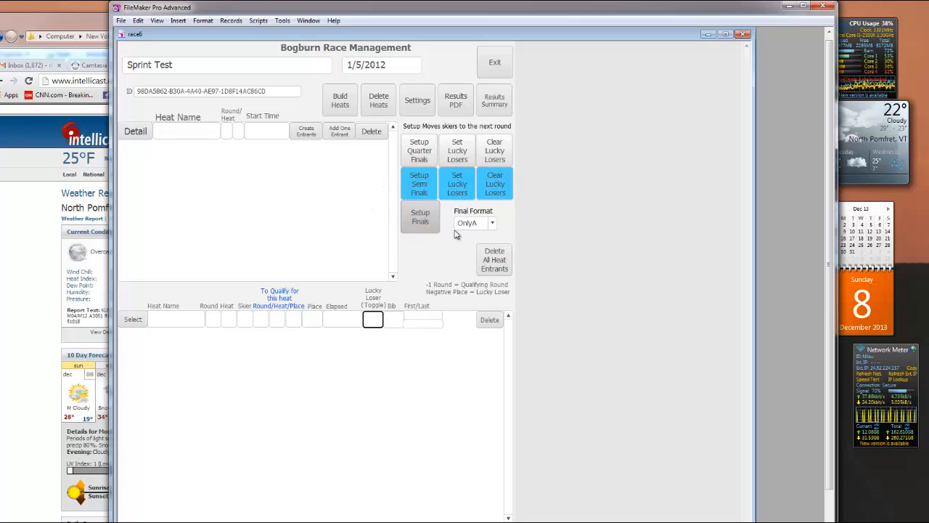
click(492, 224)
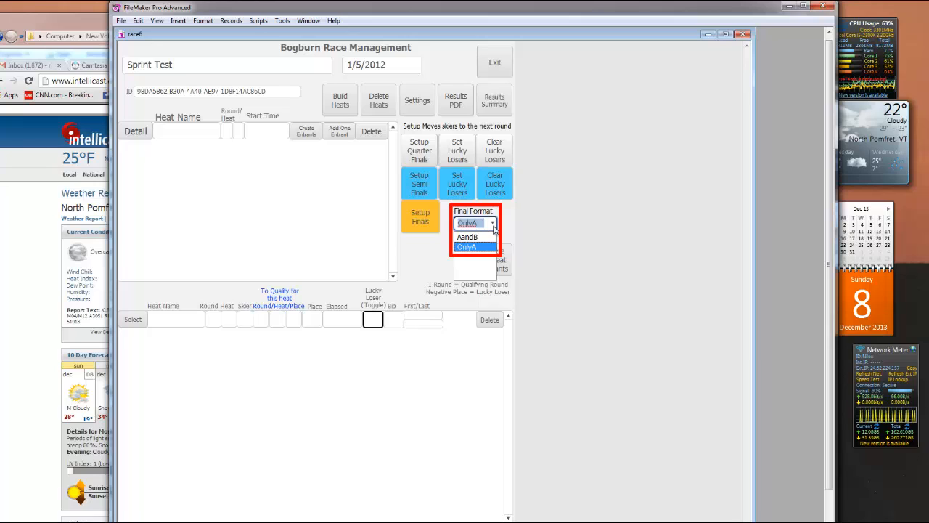
click(493, 225)
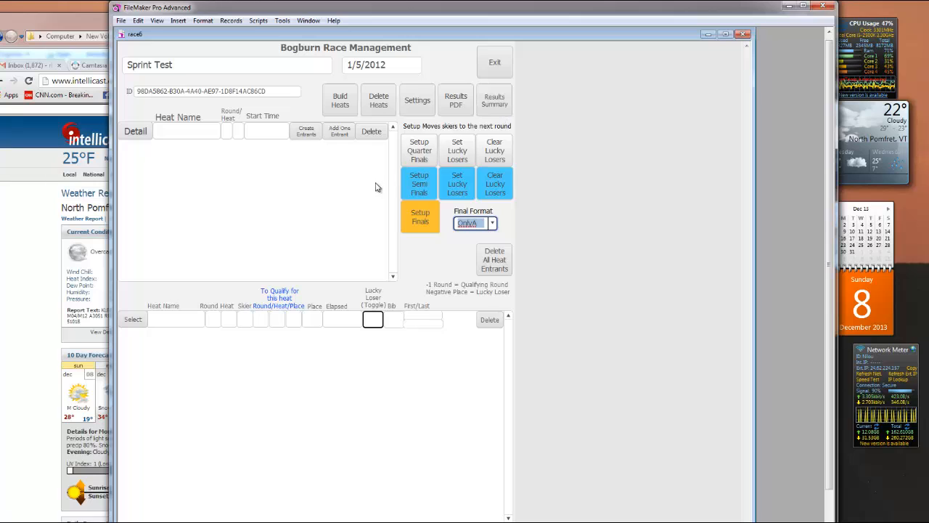
click(341, 107)
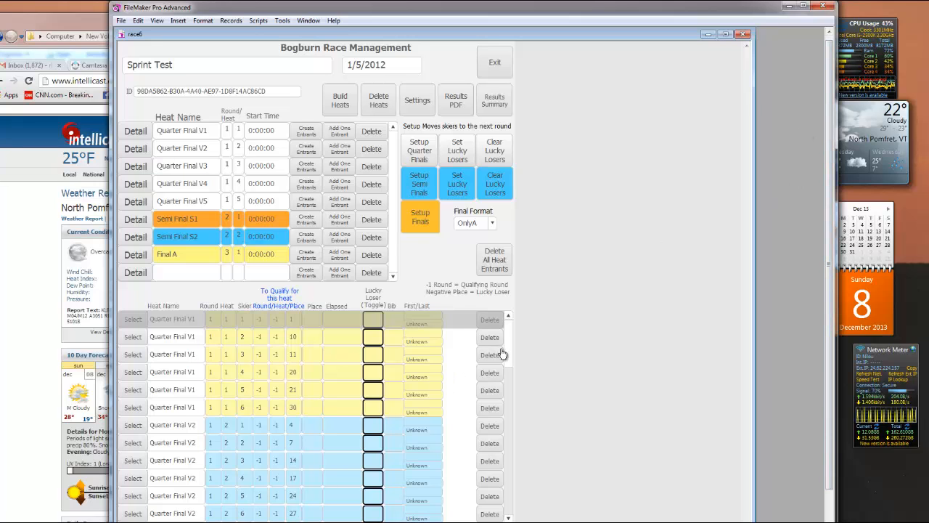
Examine the heat entrants list from the quarter finals through Final A, including the qualifying round, heat and place rules
scroll(501, 354, down, 5)
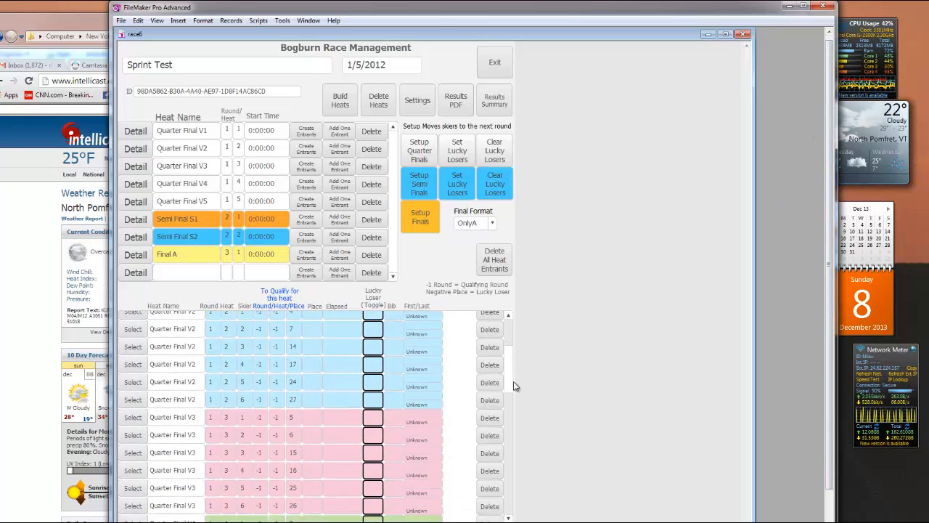
scroll(513, 386, down, 7)
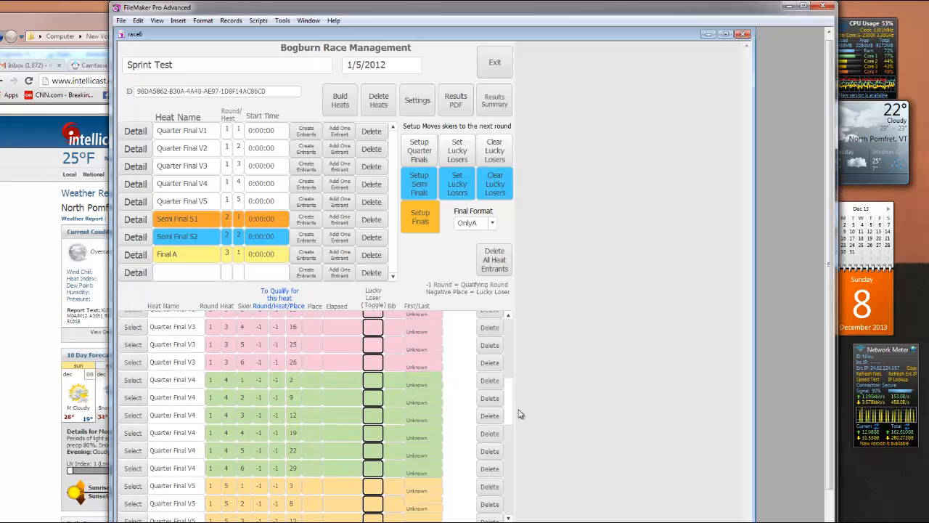
scroll(520, 420, down, 1)
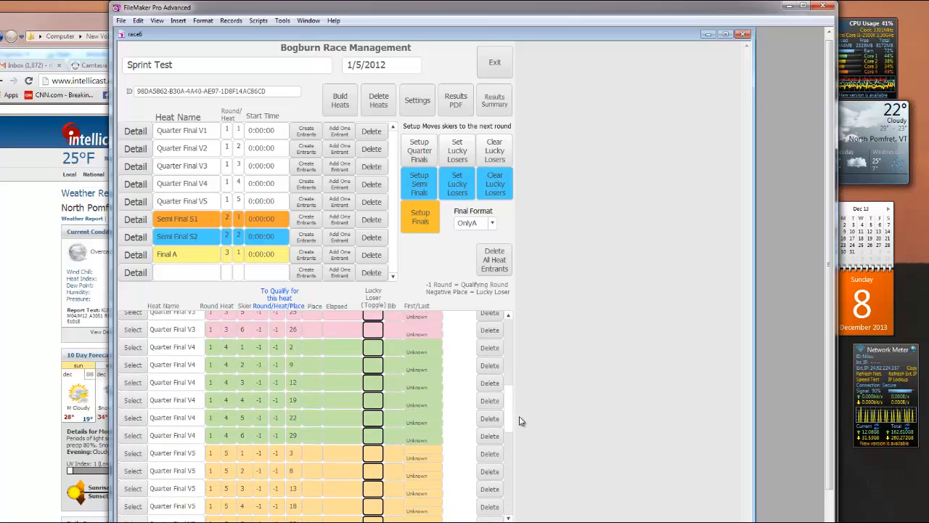
scroll(519, 388, up, 1)
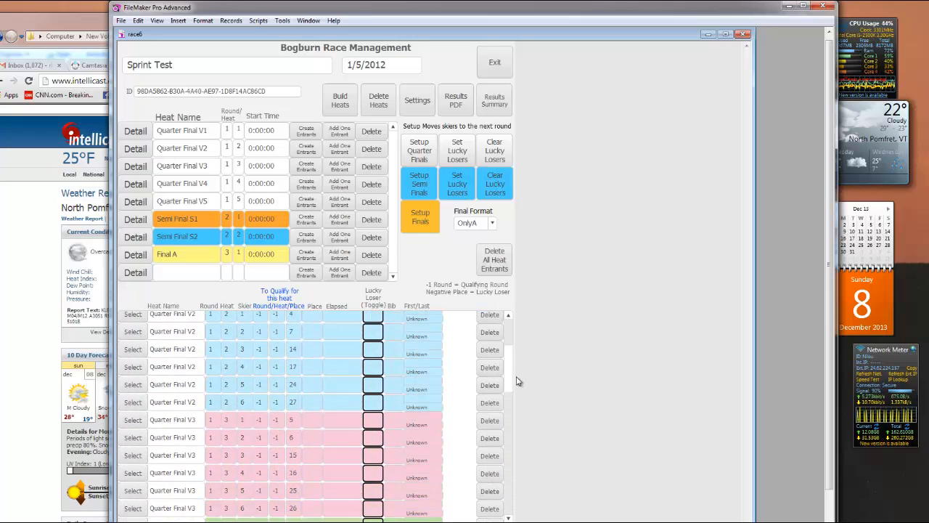
scroll(518, 406, down, 4)
scroll(517, 438, down, 1)
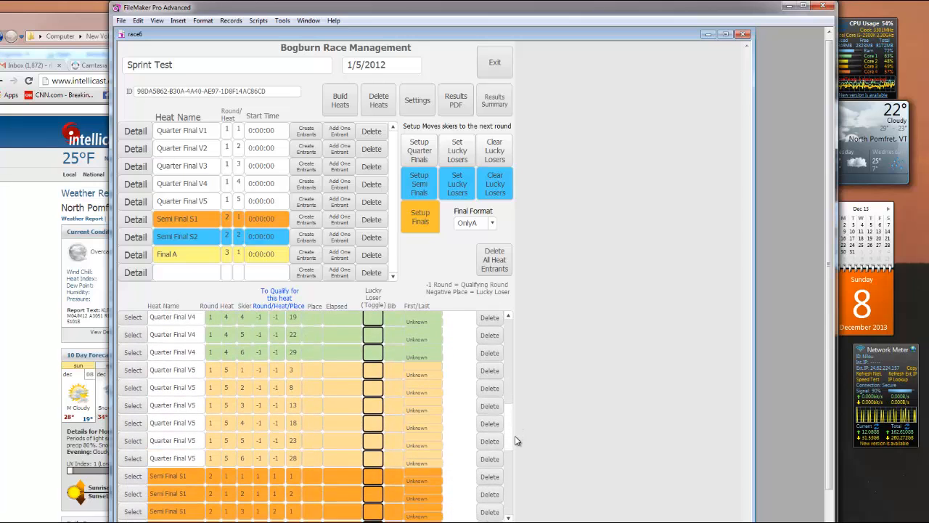
scroll(517, 444, down, 1)
scroll(516, 453, down, 1)
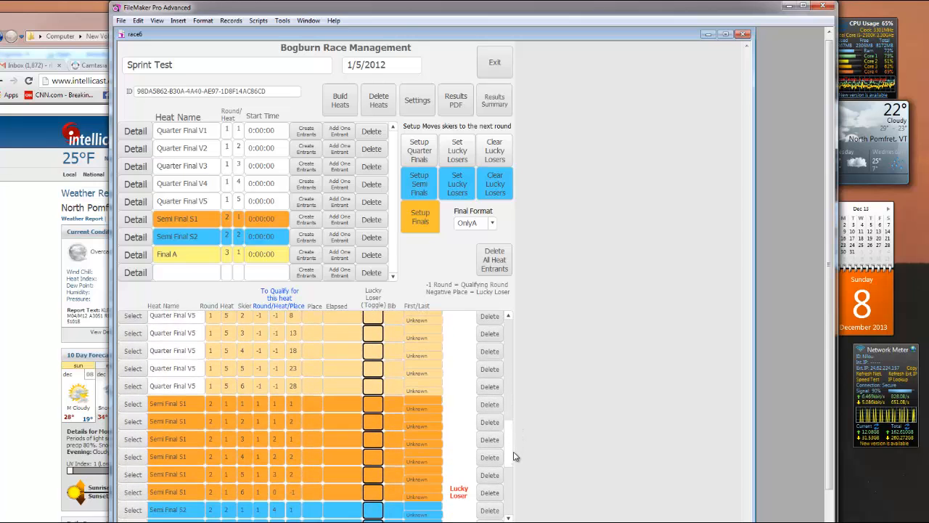
scroll(516, 468, down, 4)
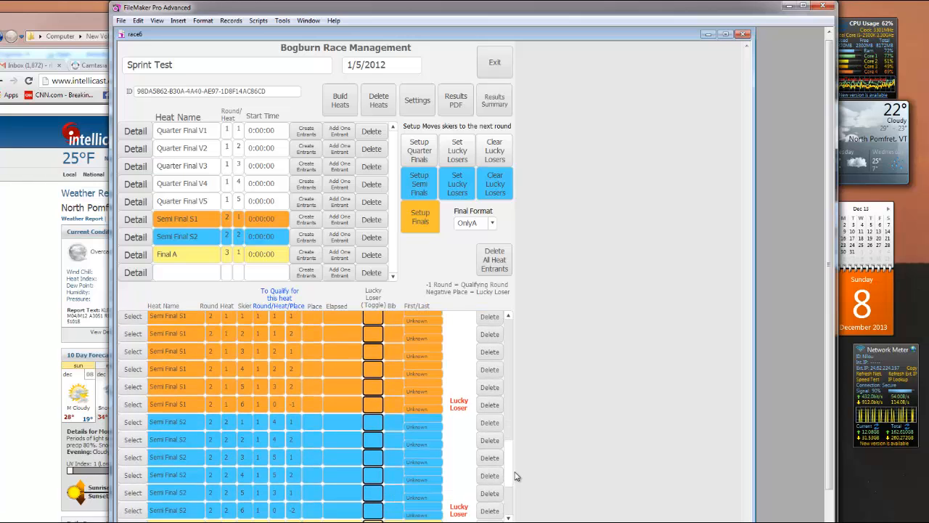
scroll(517, 482, down, 7)
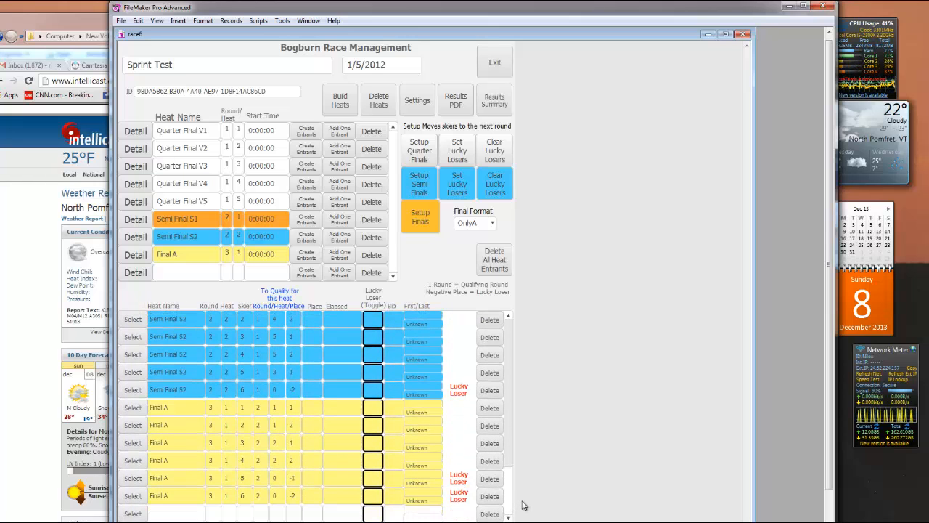
scroll(518, 487, up, 10)
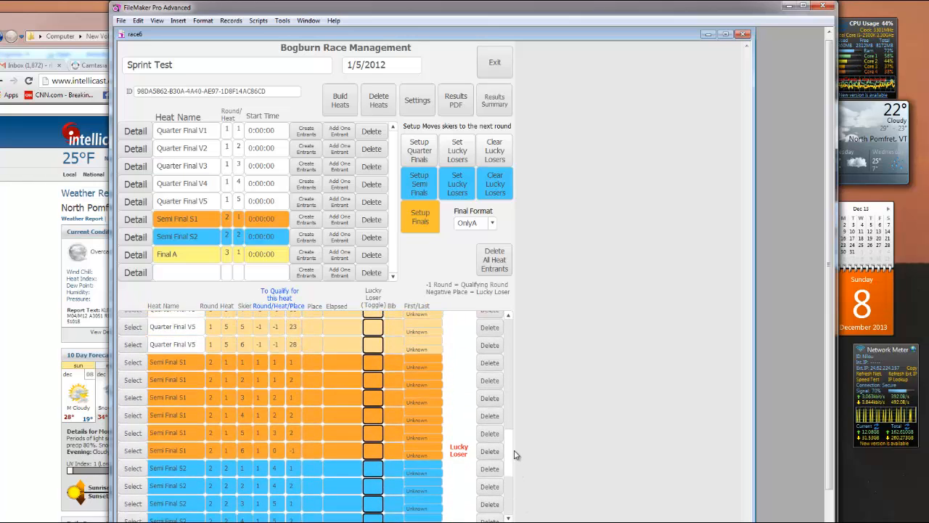
scroll(511, 441, up, 18)
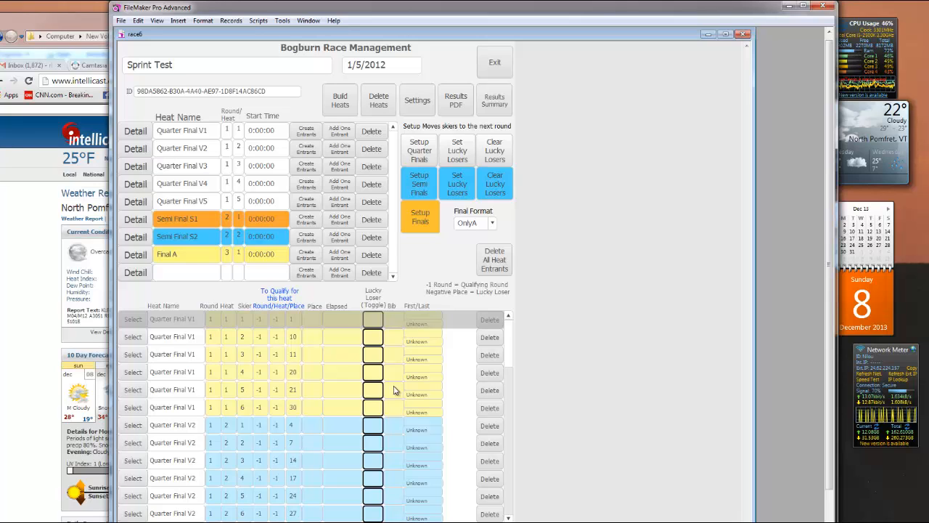
Set up the quarter finals so the qualified skiers are assigned to their heats
click(426, 218)
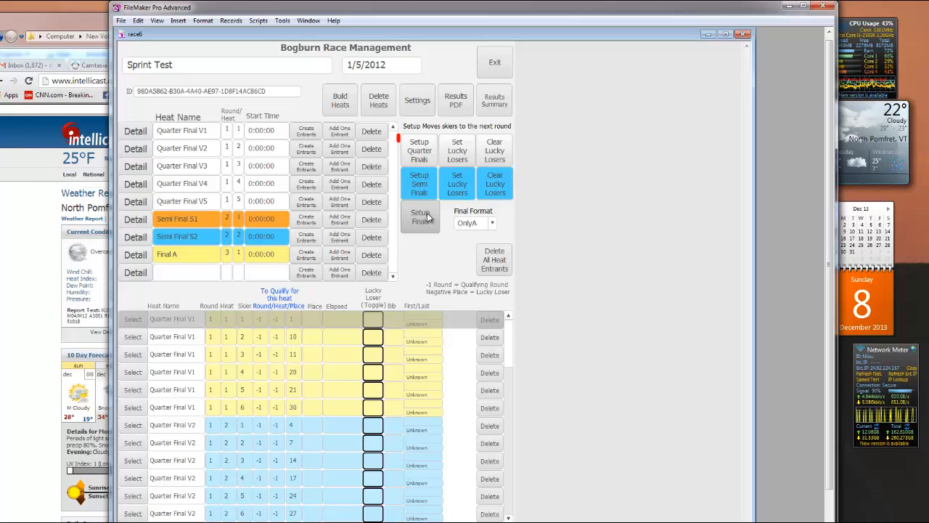
click(419, 156)
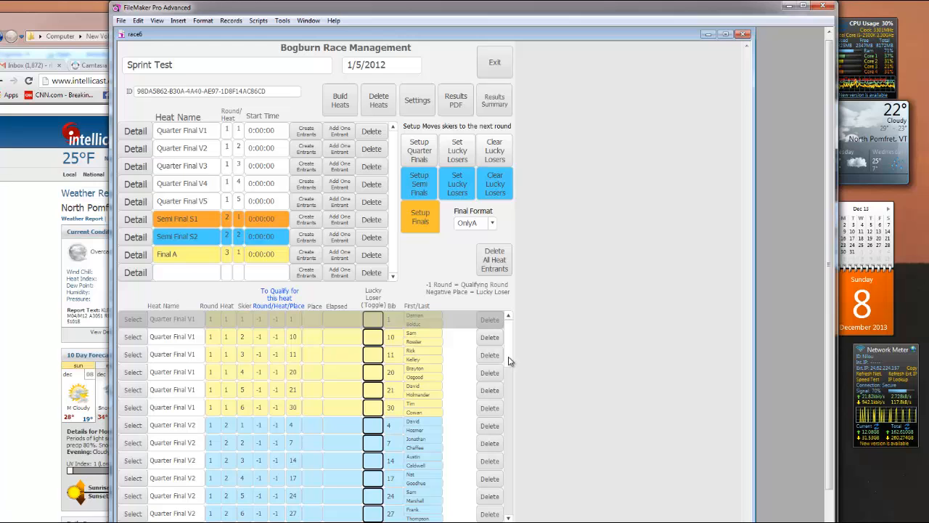
mouse_move(508, 360)
mouse_down()
mouse_move(507, 444)
mouse_move(505, 353)
mouse_up()
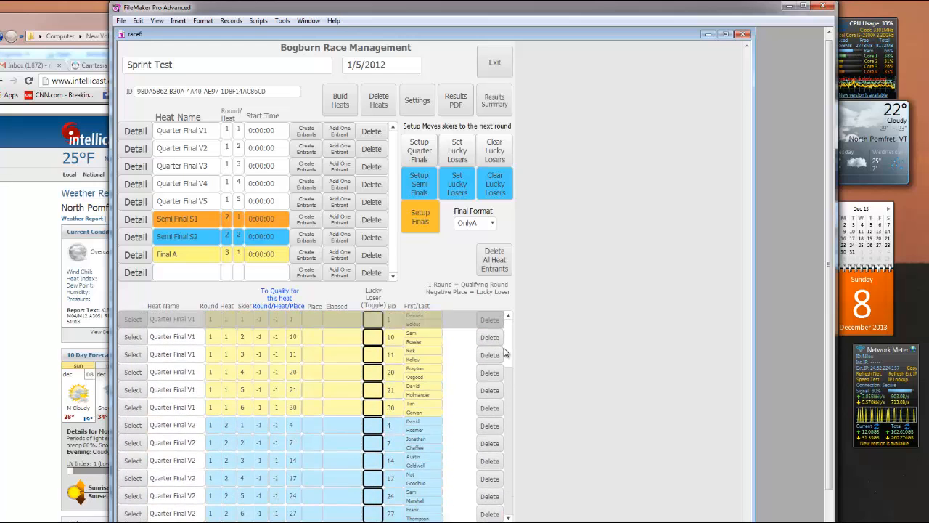
Open the details of Quarter Final V1, clear its race clock and advance it by two minutes
click(135, 132)
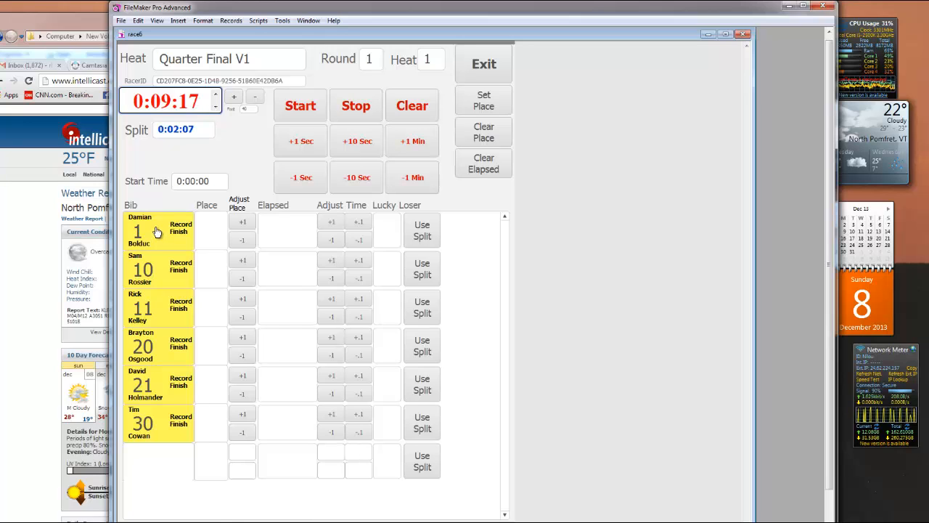
click(417, 109)
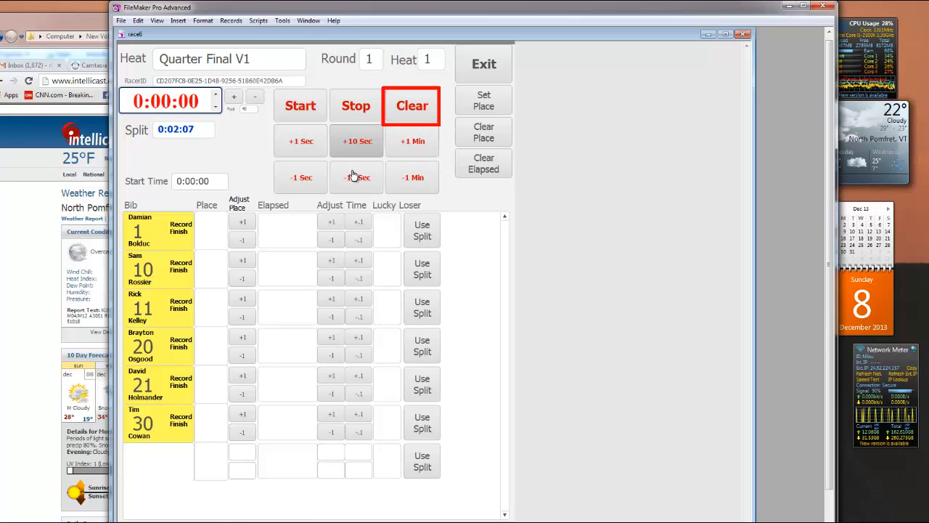
click(406, 142)
click(405, 143)
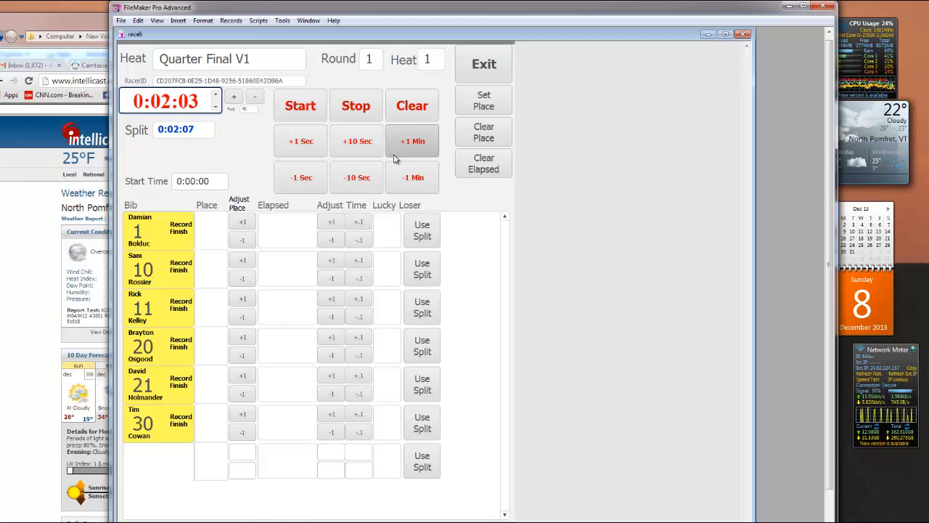
Record the Quarter Final V1 finishes in the order bib 11, 10, 1, 21, 30 and 20
click(164, 317)
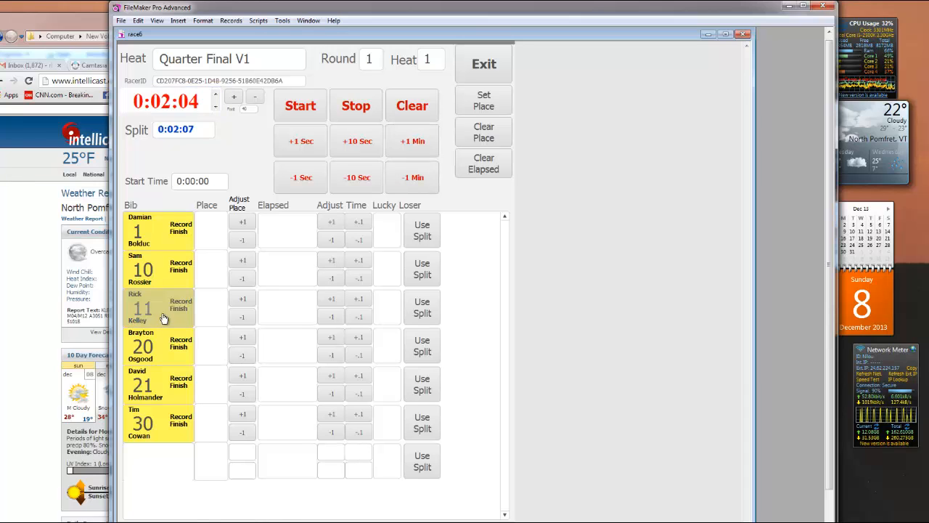
click(157, 276)
click(157, 237)
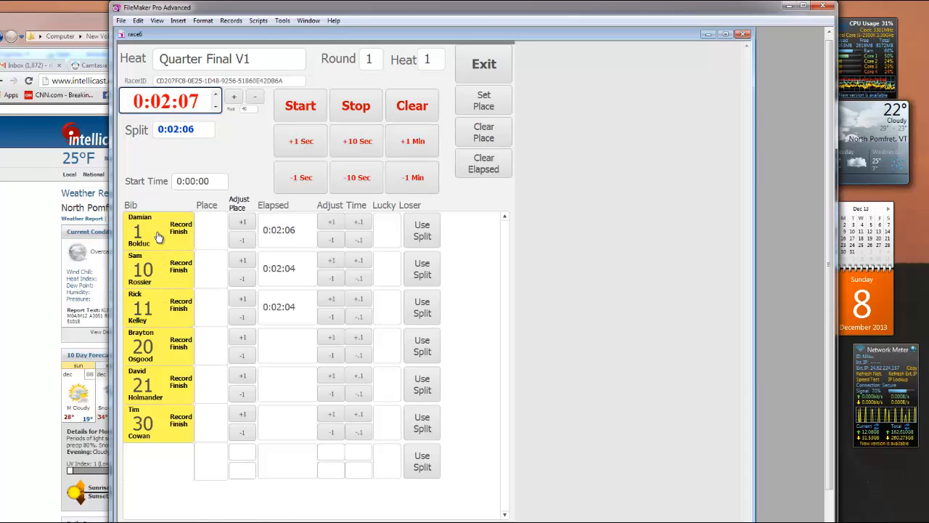
click(176, 383)
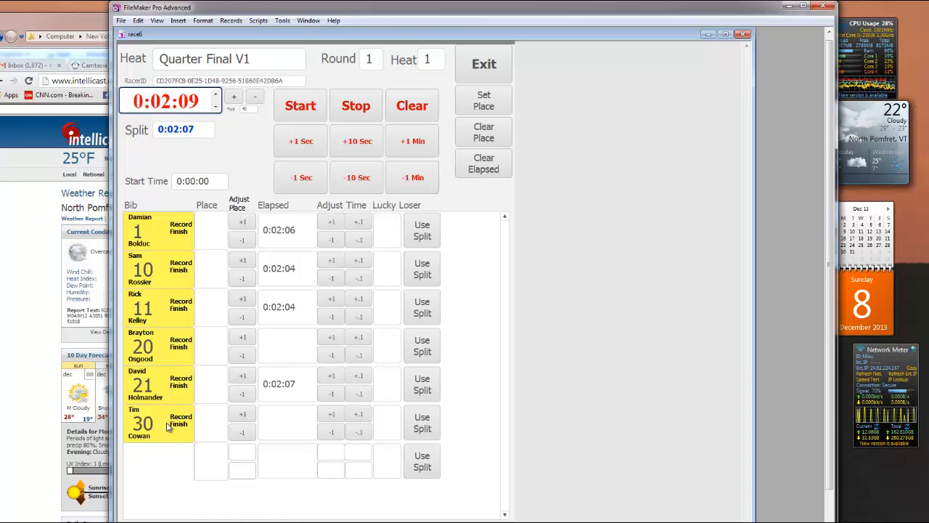
click(168, 420)
click(163, 356)
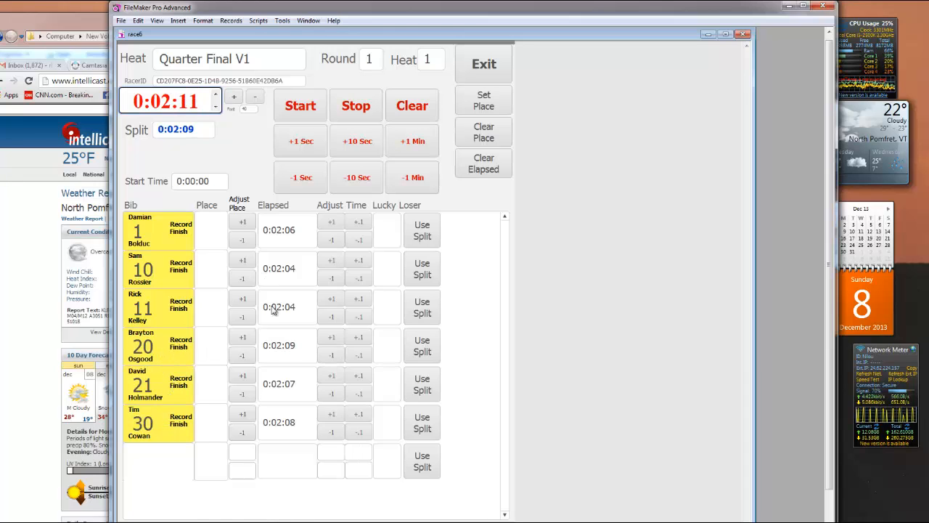
Set the Quarter Final V1 places, break the tie by adding 0.1 second to bib 10's elapsed time, and set the places again
click(483, 100)
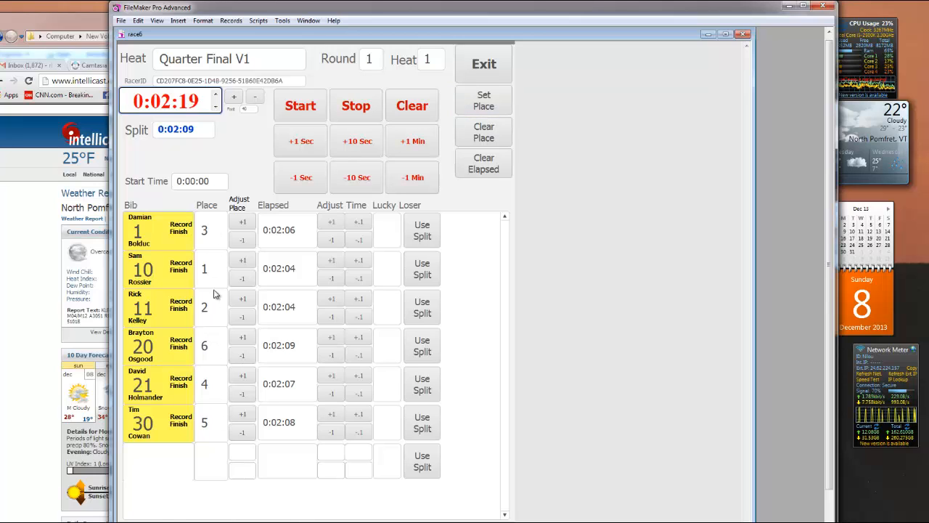
click(357, 263)
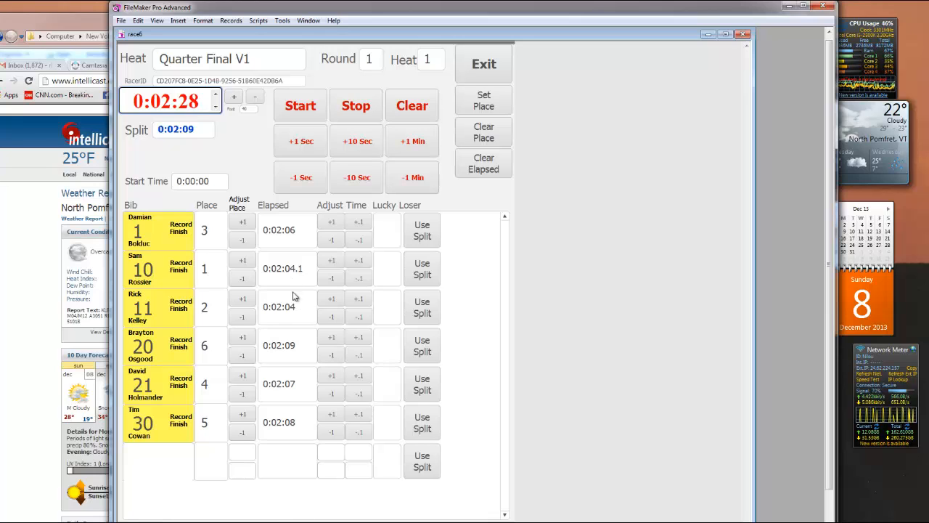
click(484, 101)
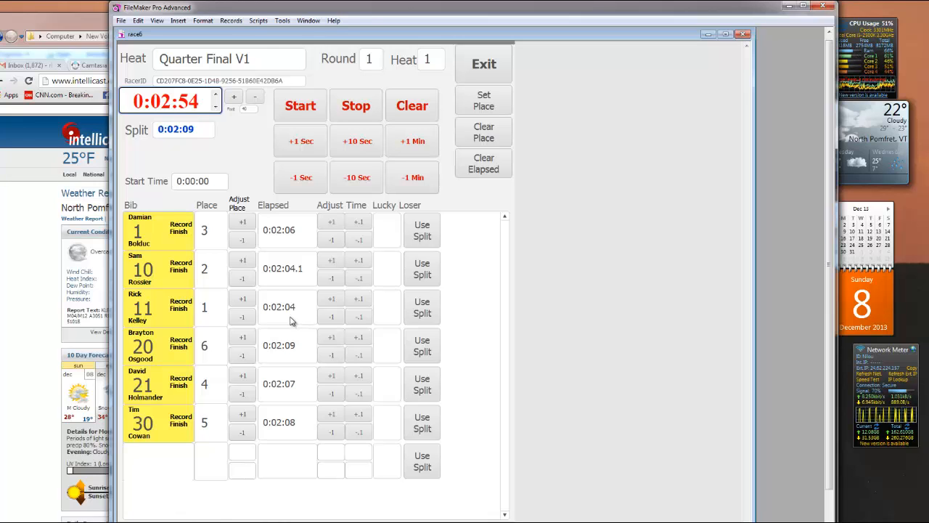
click(477, 73)
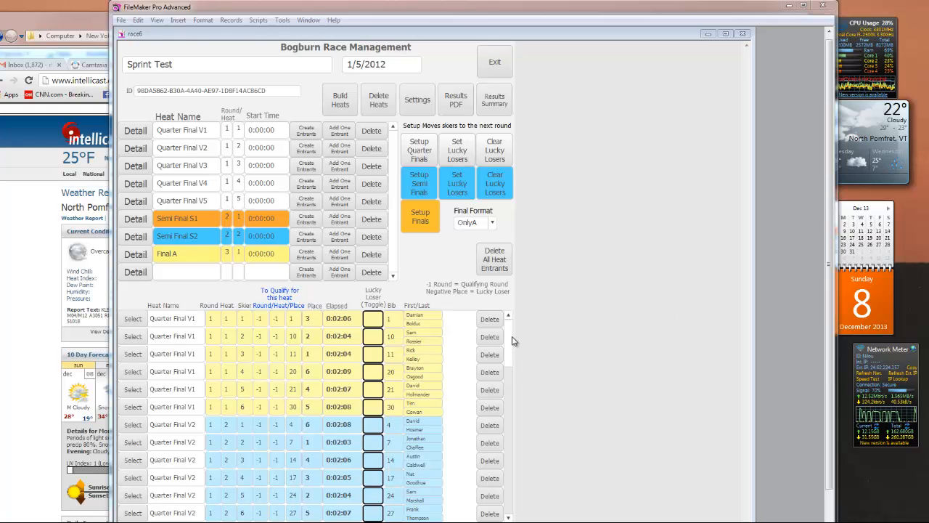
Set the lucky losers for the quarter-final round
mouse_move(512, 338)
mouse_down()
mouse_move(513, 425)
mouse_move(510, 328)
mouse_up()
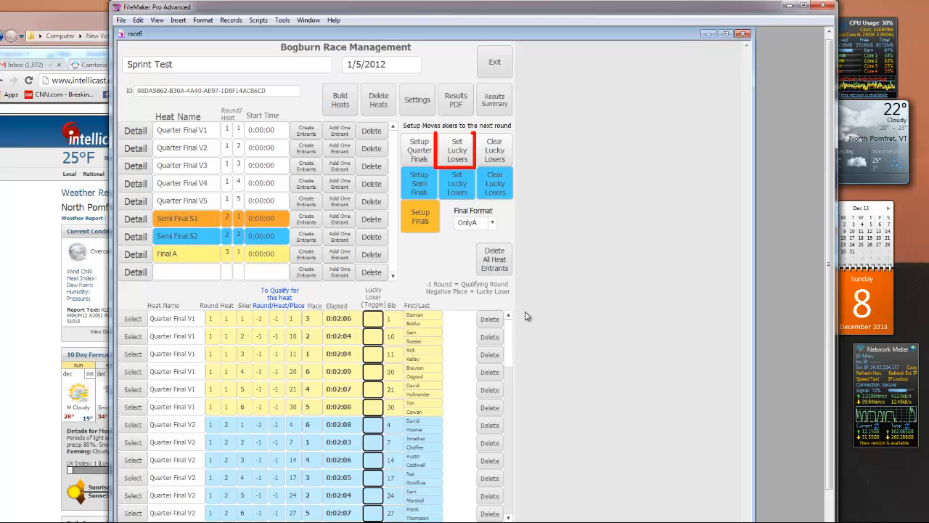
click(457, 156)
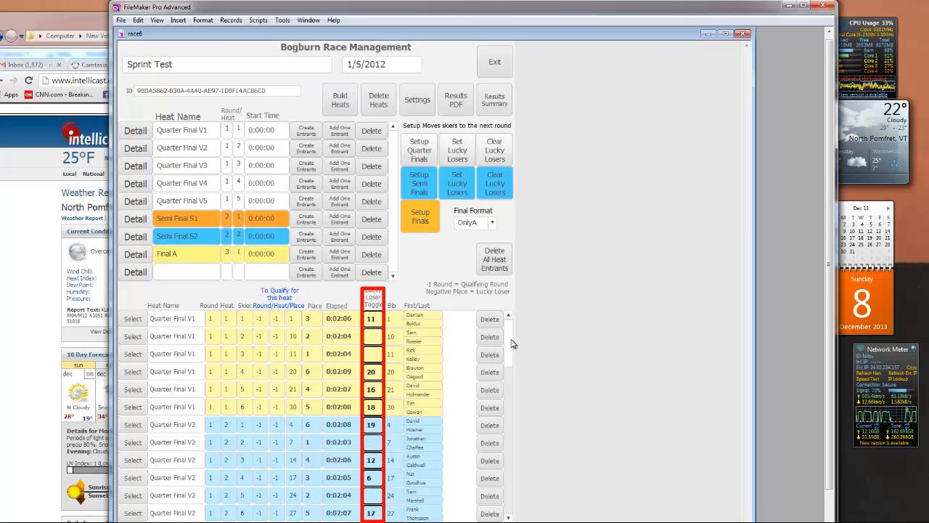
Examine the lucky loser rankings of the entrants across Quarter Finals V1 to V5
scroll(511, 347, down, 2)
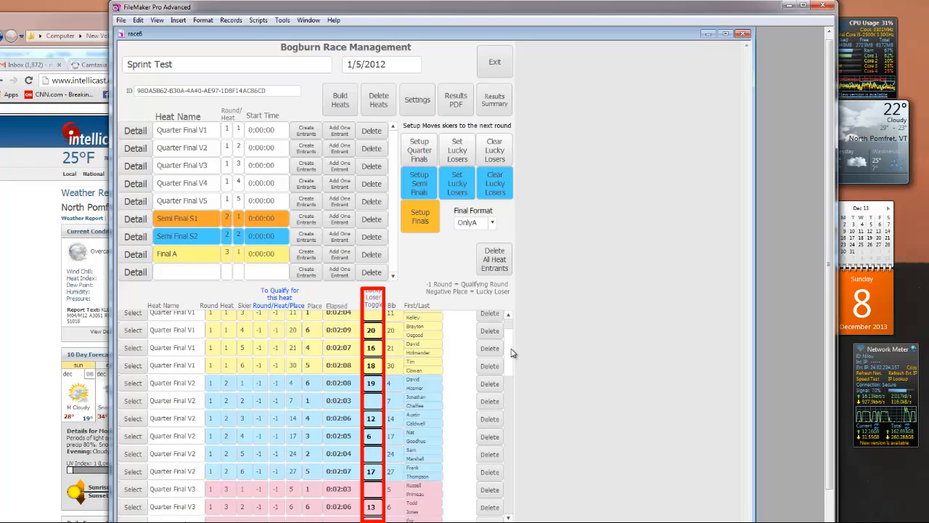
scroll(511, 352, down, 7)
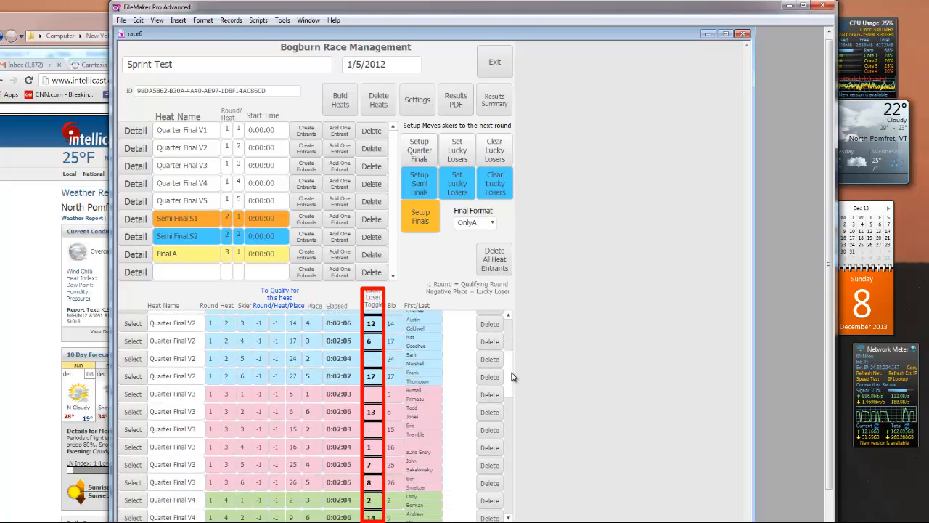
scroll(513, 384, down, 1)
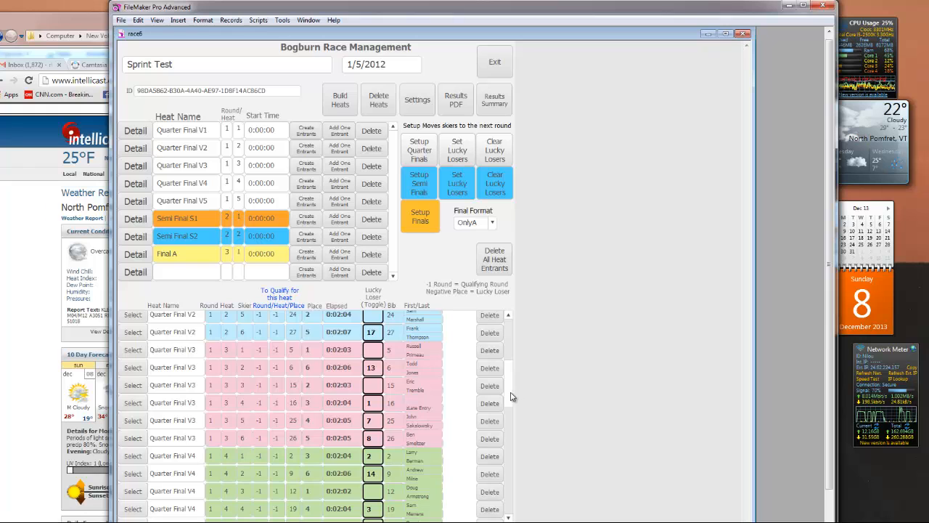
scroll(511, 396, down, 5)
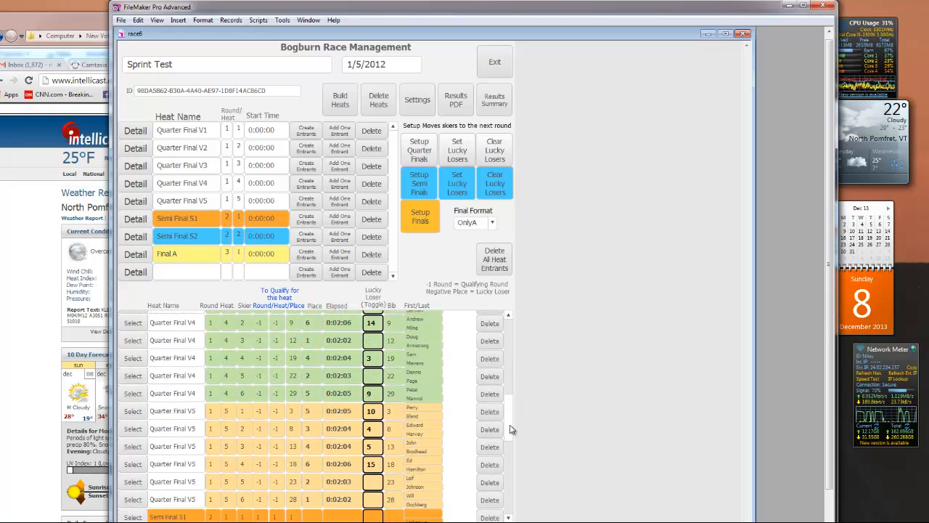
scroll(511, 400, up, 8)
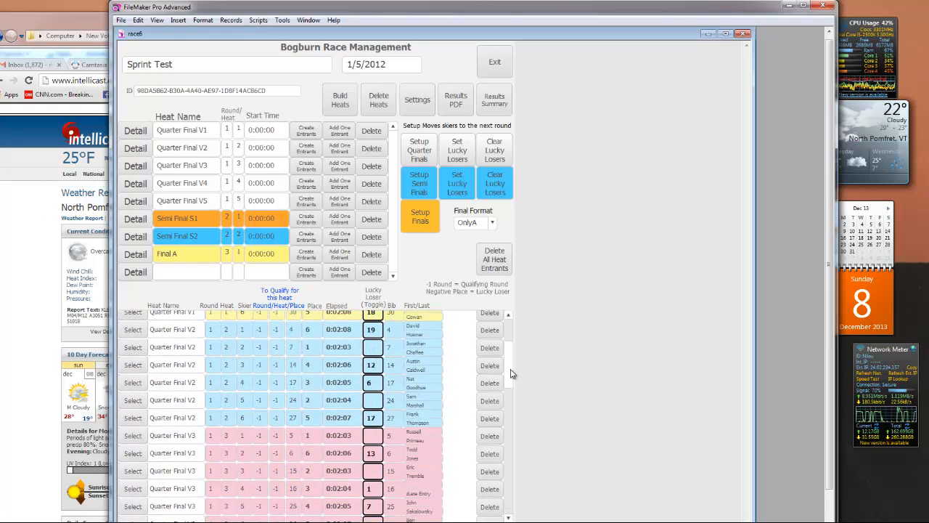
scroll(511, 363, up, 4)
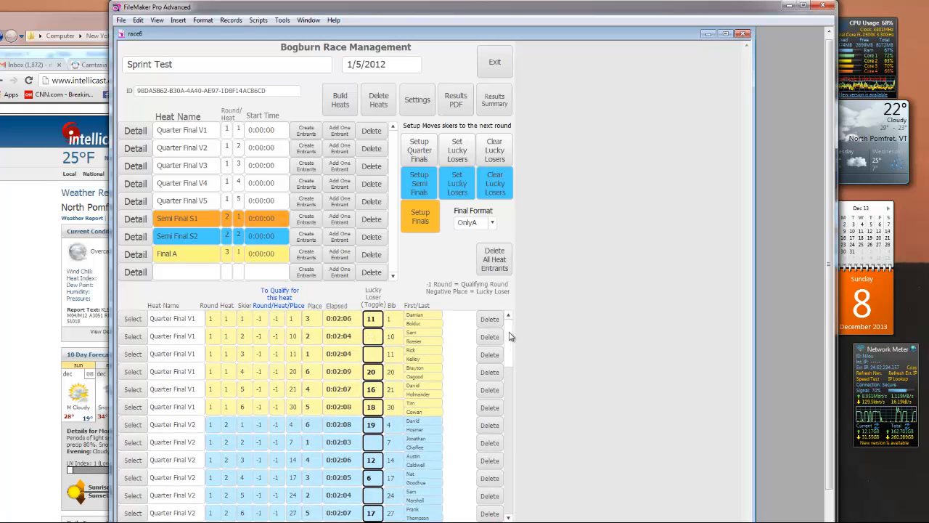
scroll(511, 367, down, 2)
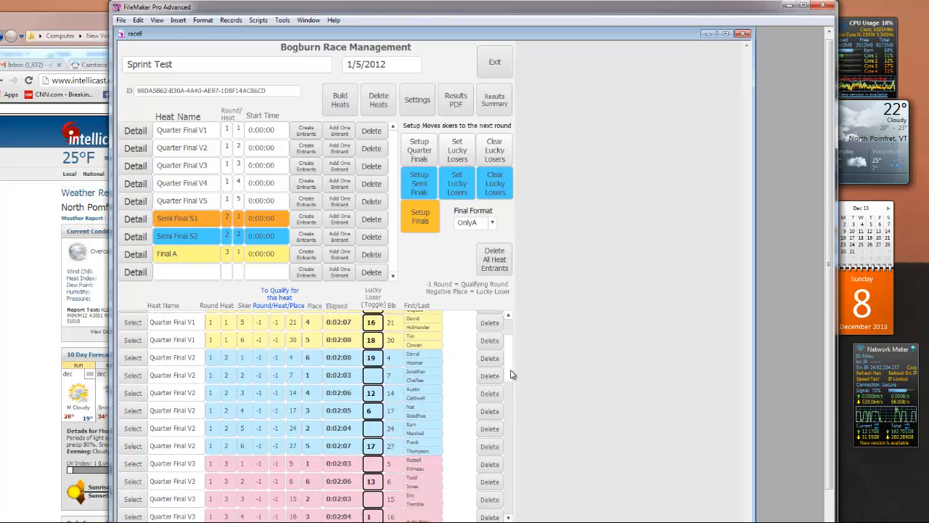
scroll(511, 375, down, 3)
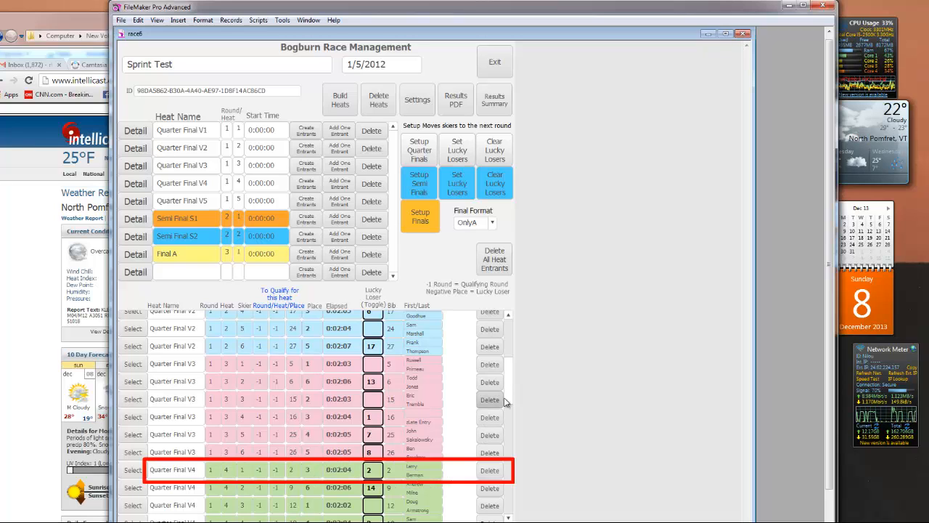
Set up the semi finals with the quarter-final qualifiers and lucky losers, and check the entrants of Semi Finals S1 and S2
drag(511, 383, 512, 337)
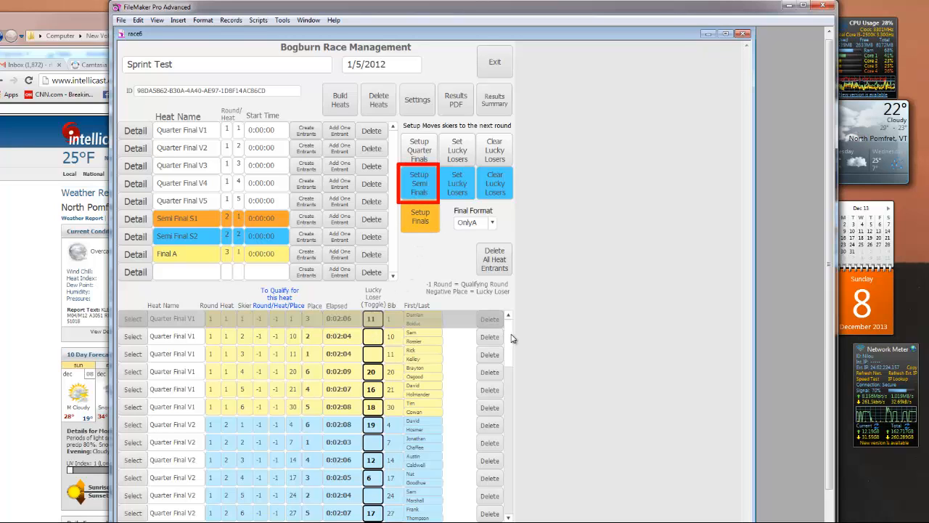
mouse_move(512, 340)
mouse_down()
mouse_move(508, 417)
mouse_move(517, 456)
mouse_up()
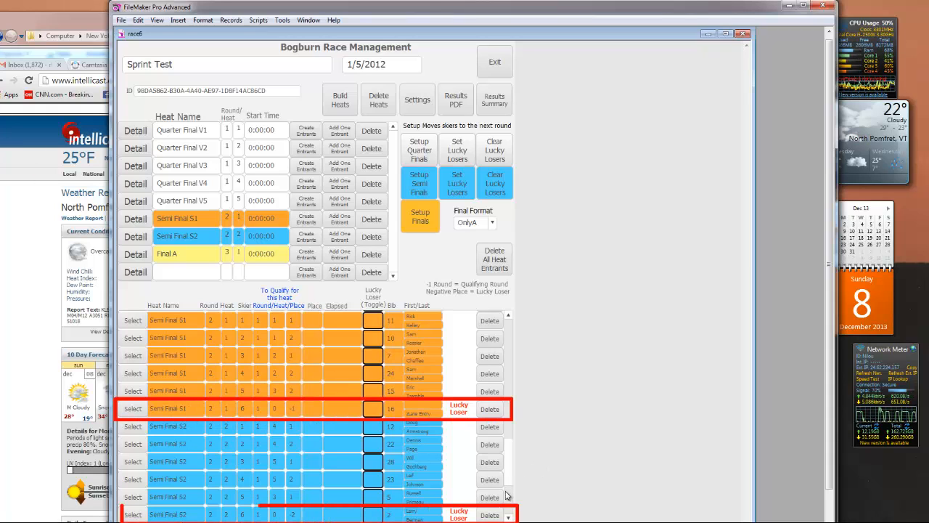
scroll(510, 490, up, 1)
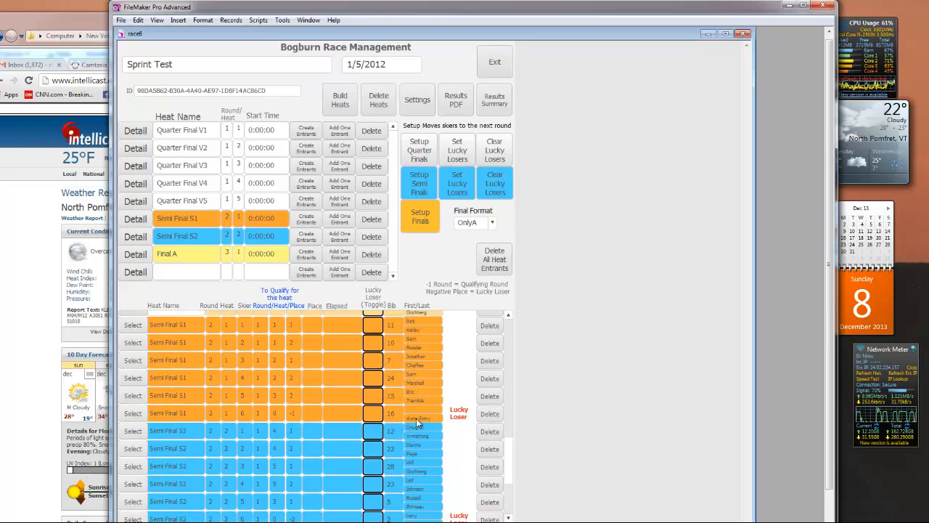
click(511, 419)
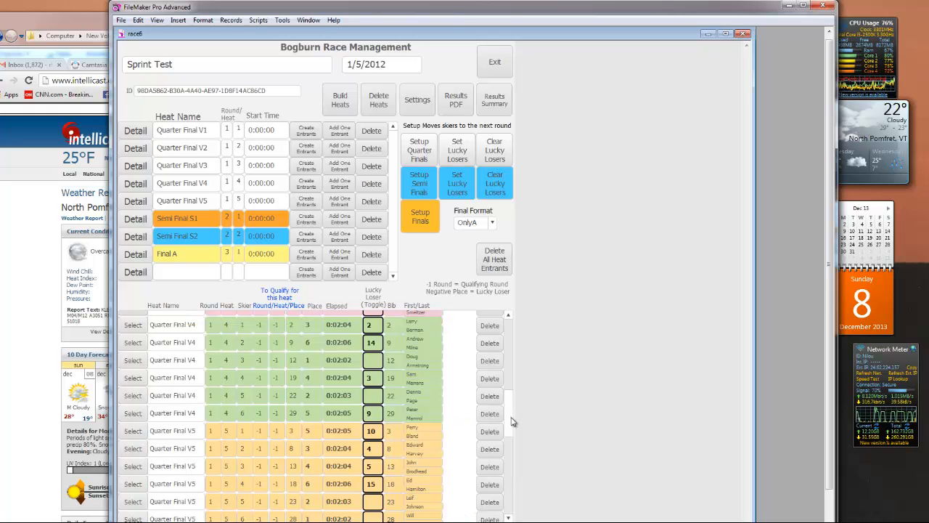
scroll(512, 472, down, 5)
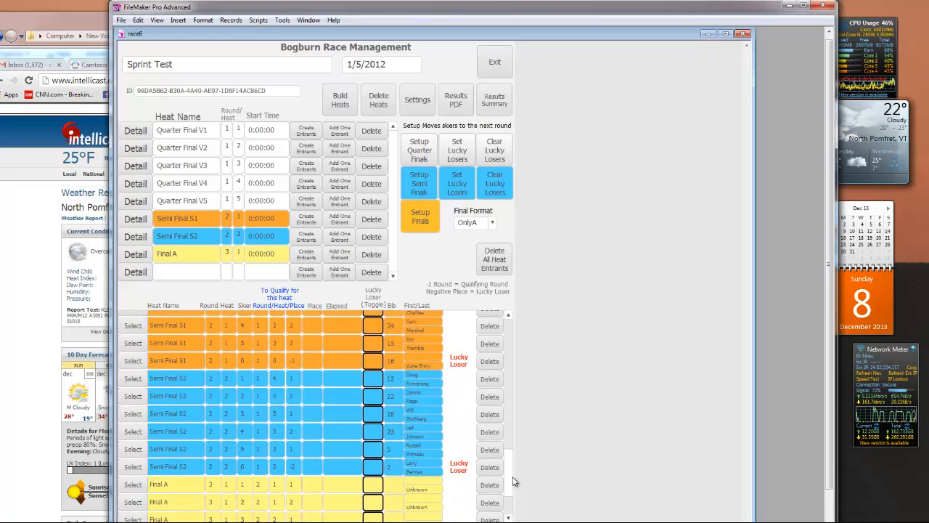
scroll(513, 481, up, 2)
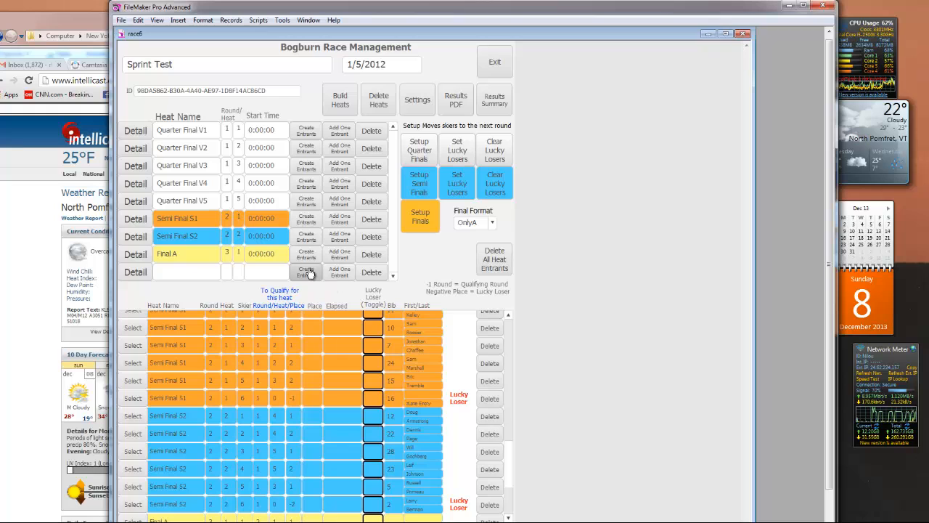
Open the details of Semi Final S1, clear its race clock and advance it by two minutes
click(135, 219)
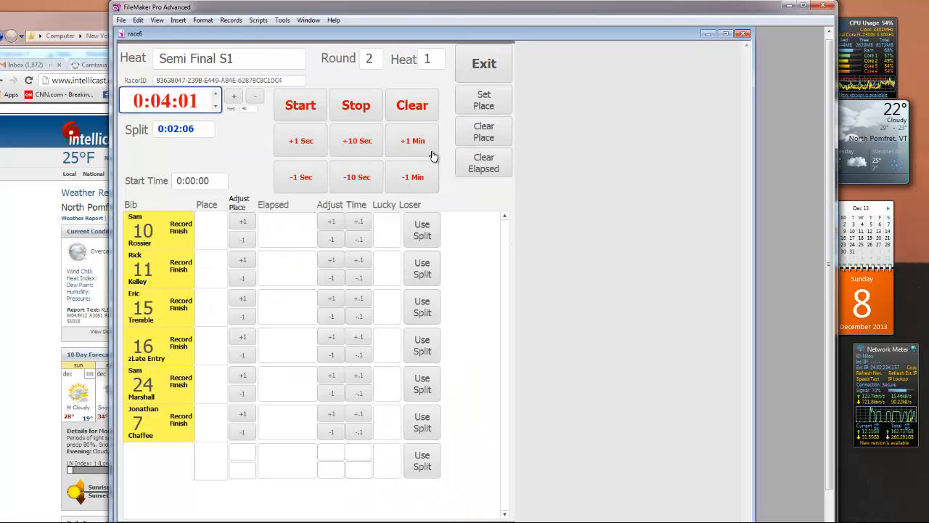
click(417, 109)
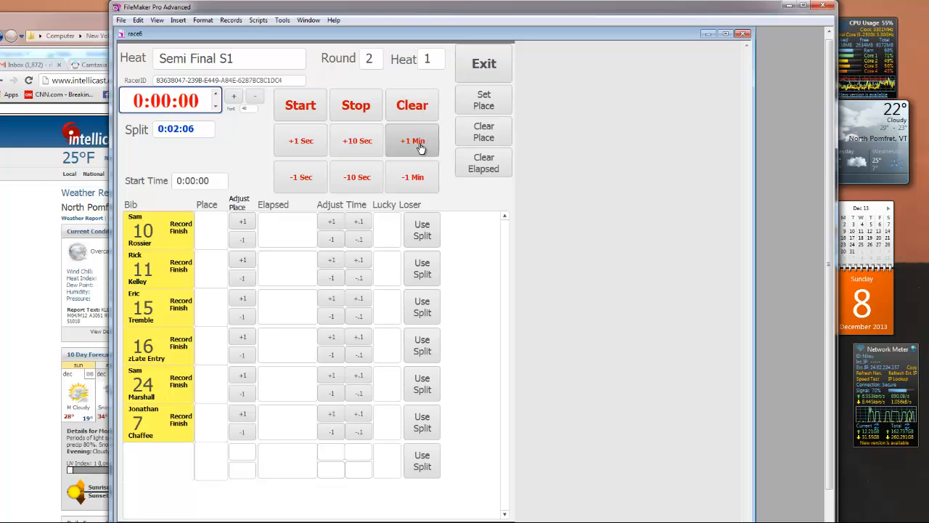
click(415, 140)
click(417, 141)
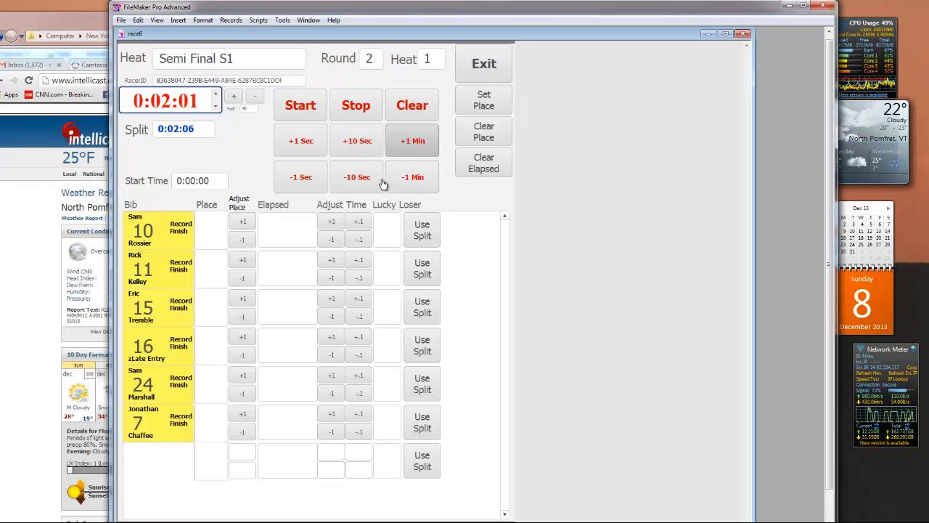
Record the Semi Final S1 finishes in the order bib 24, 16, 10, 11, 15 and 7, and set the places
click(159, 386)
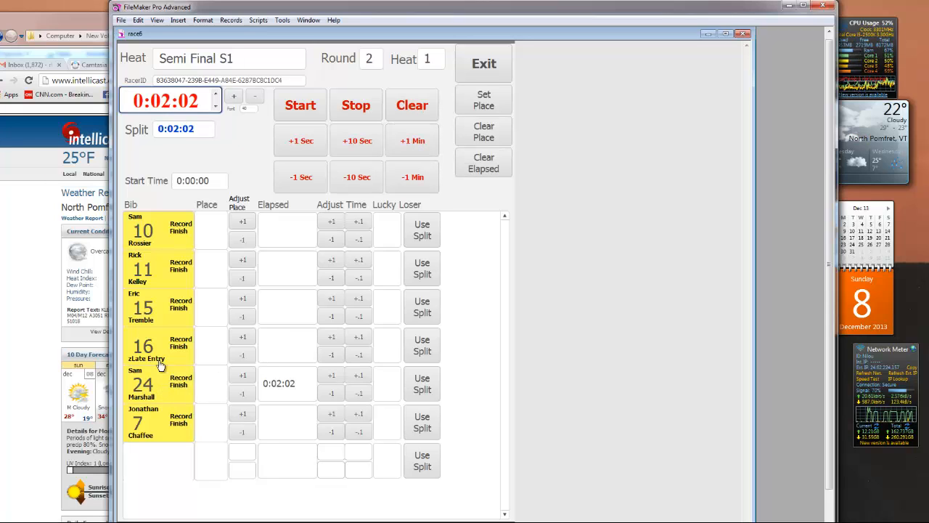
click(165, 267)
click(166, 309)
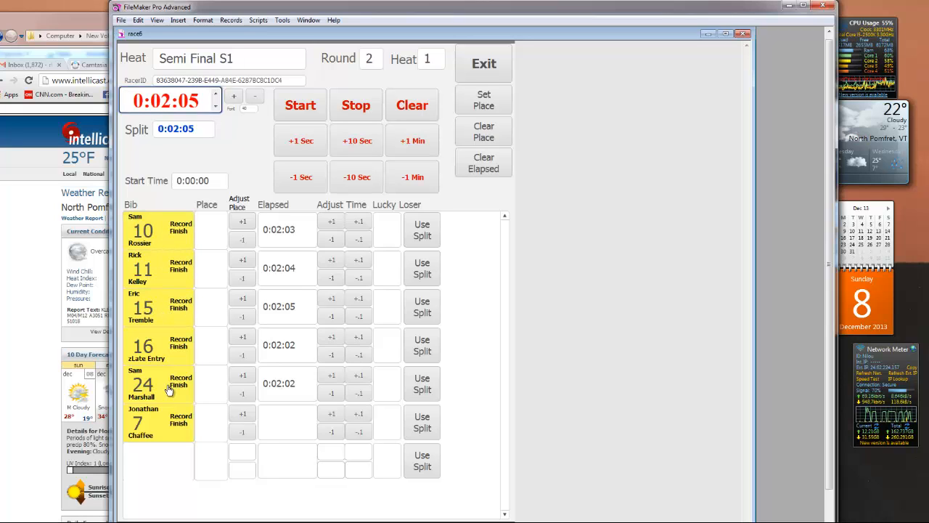
click(169, 432)
click(491, 109)
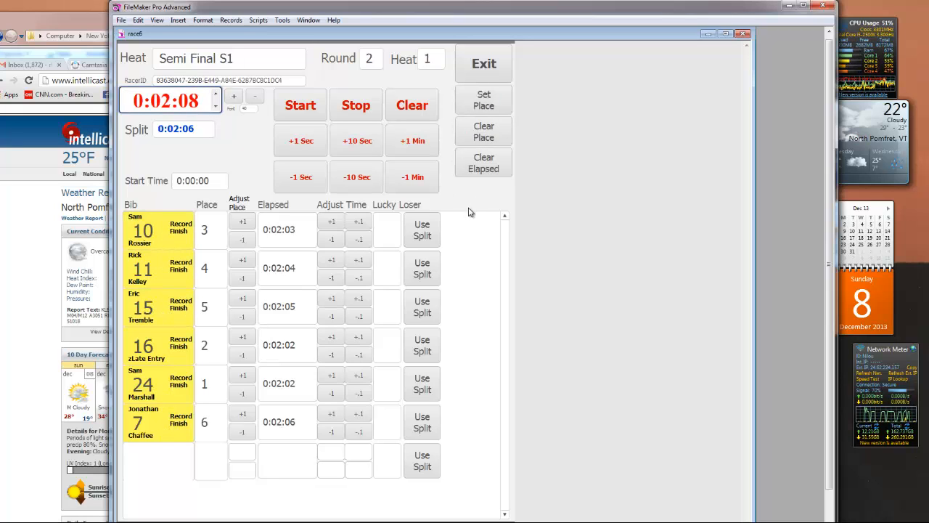
Reduce bib 16's elapsed time in Semi Final S1 by 0.1 second and restore it
click(360, 355)
click(359, 338)
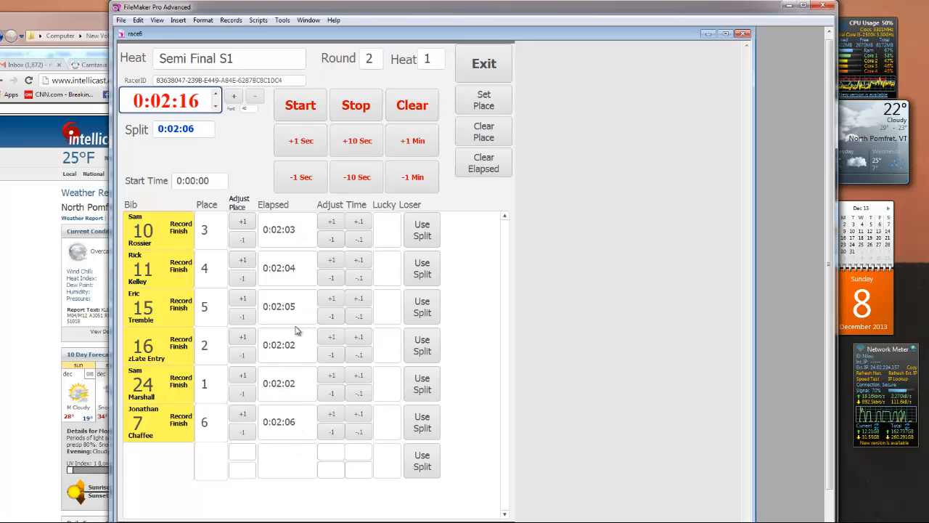
Switch from Semi Final S1 to the Semi Final S2 details, clear the race clock and advance it by two minutes
click(490, 75)
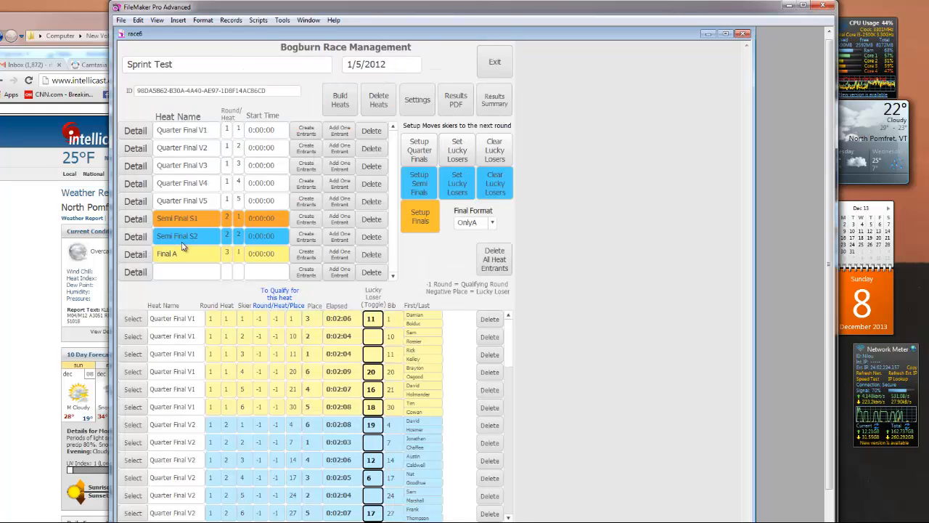
click(135, 237)
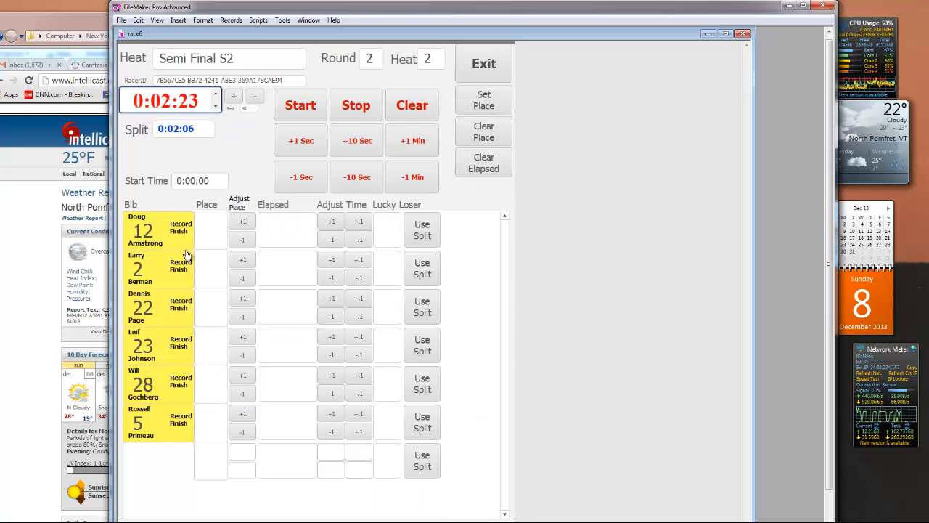
click(419, 109)
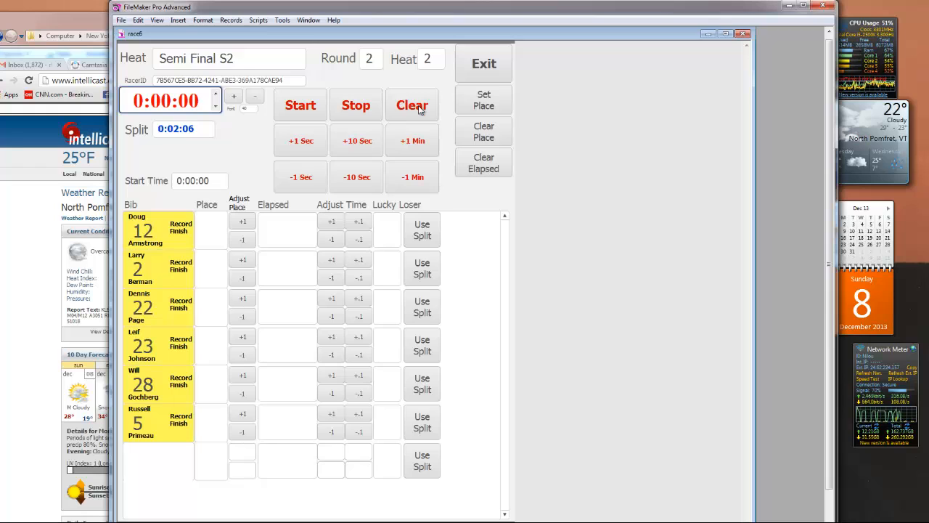
click(411, 142)
click(412, 143)
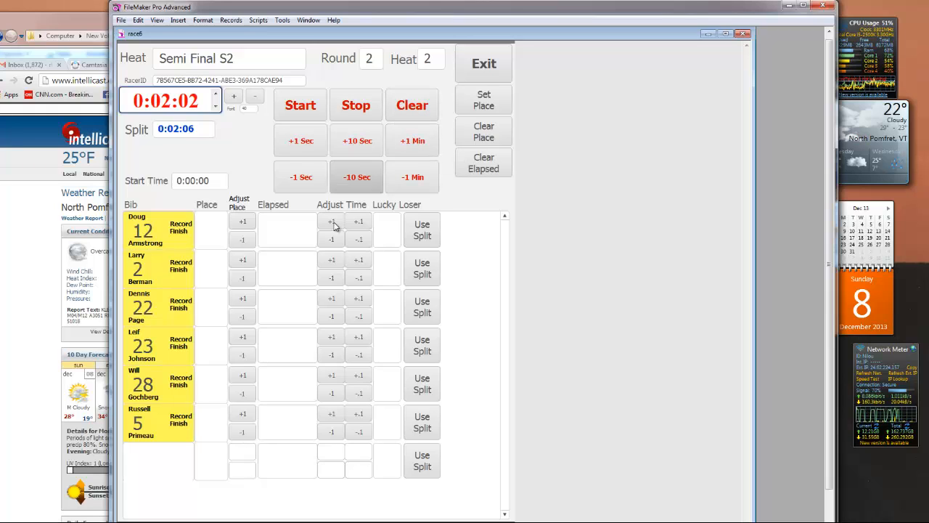
Record the Semi Final S2 finishes in the order bib 23, 12, 2, 22, 28 and 5, set the places and return to the race overview
click(158, 330)
click(164, 234)
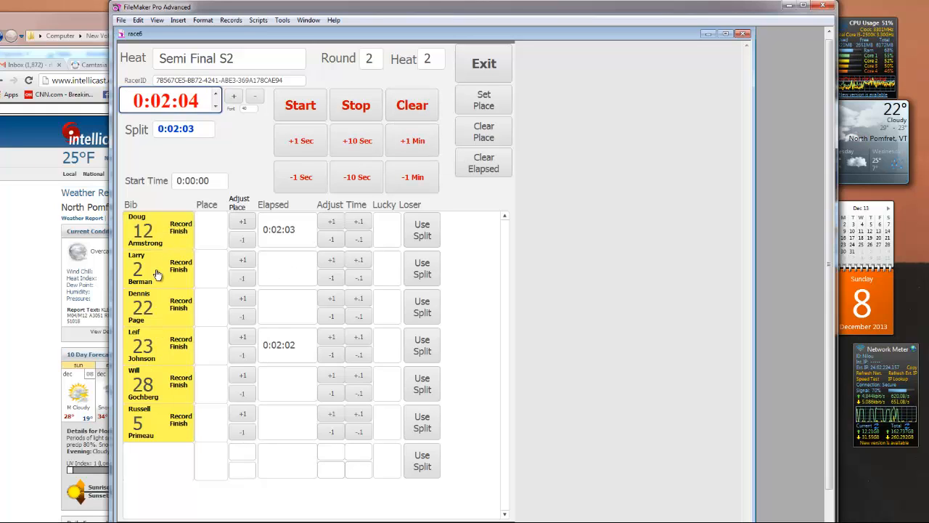
click(158, 273)
click(158, 321)
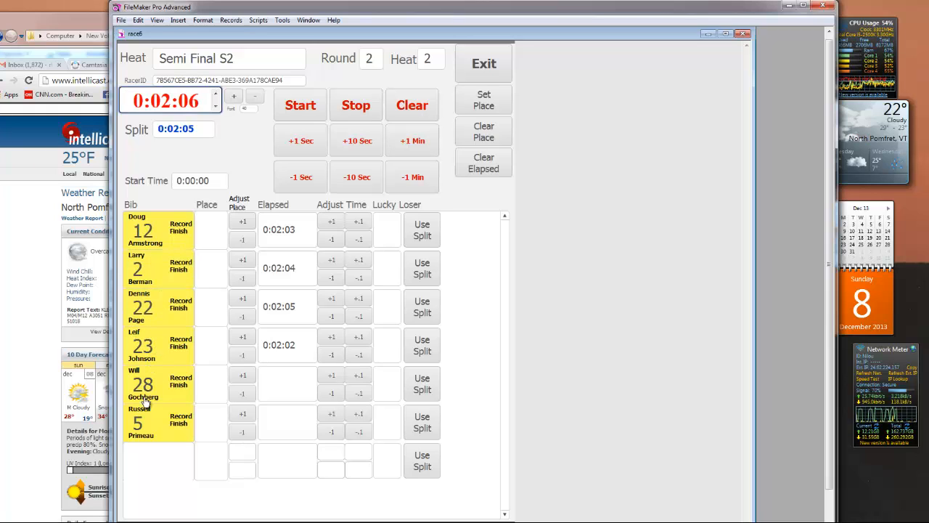
click(149, 397)
click(149, 428)
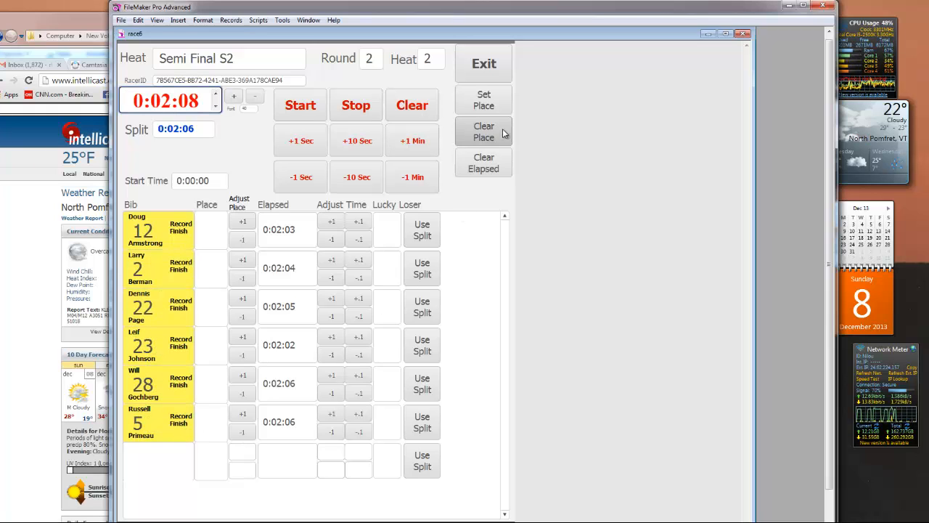
click(488, 107)
click(484, 64)
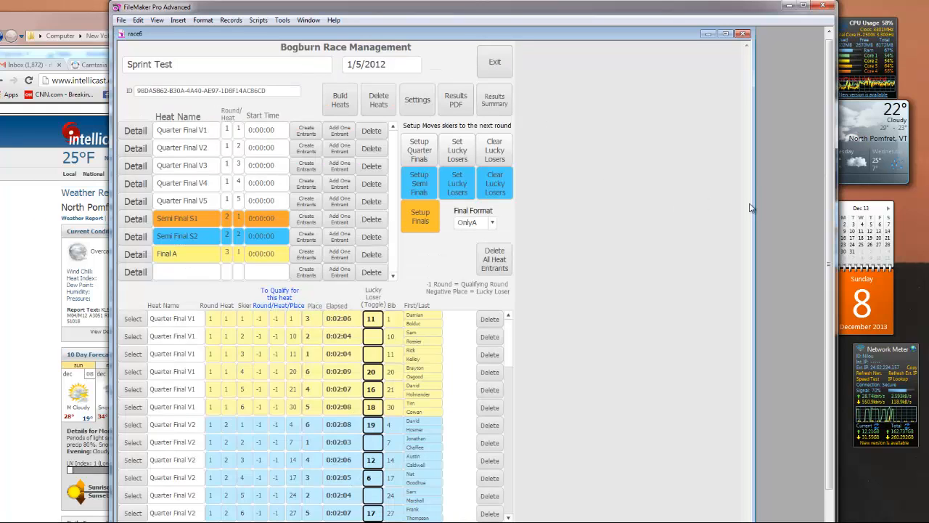
Set the lucky losers for the semi final round and review the rankings in the Semi Final S1 and S2 entrant rows
scroll(509, 368, down, 10)
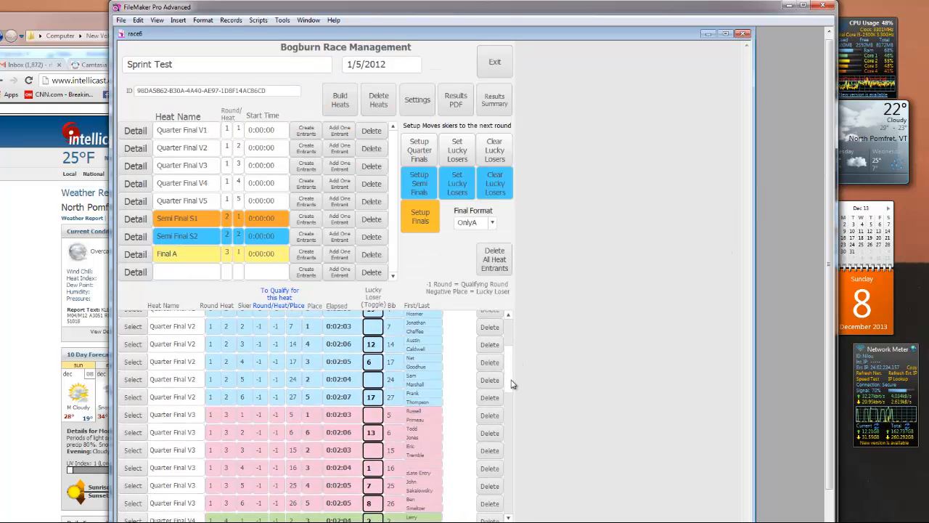
scroll(519, 444, down, 9)
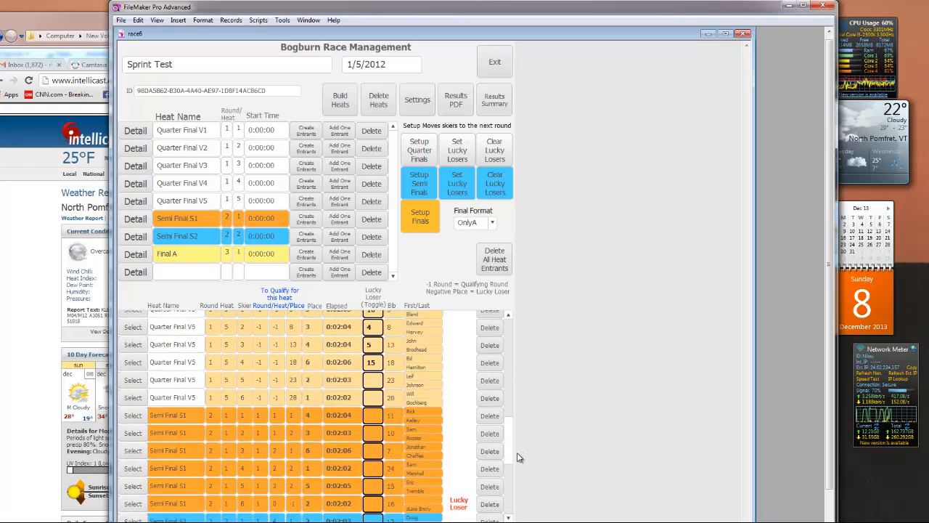
scroll(518, 477, down, 5)
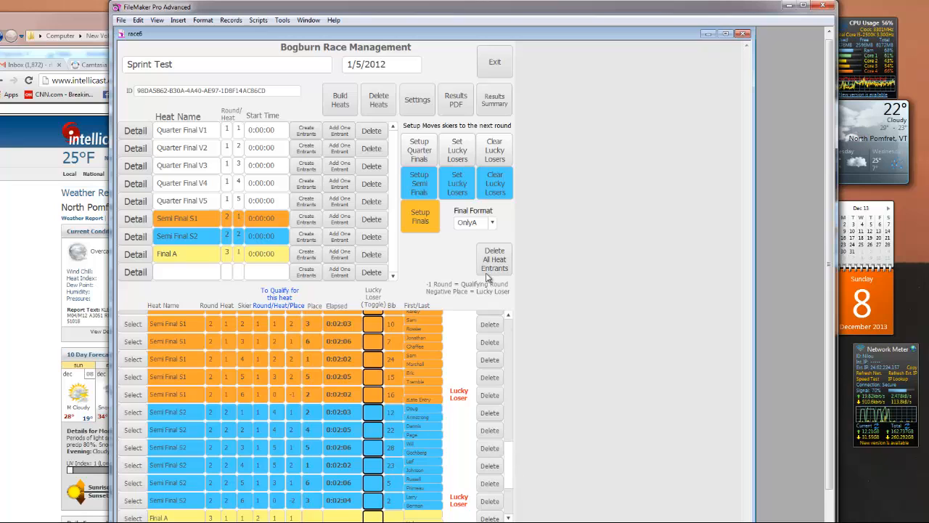
click(464, 183)
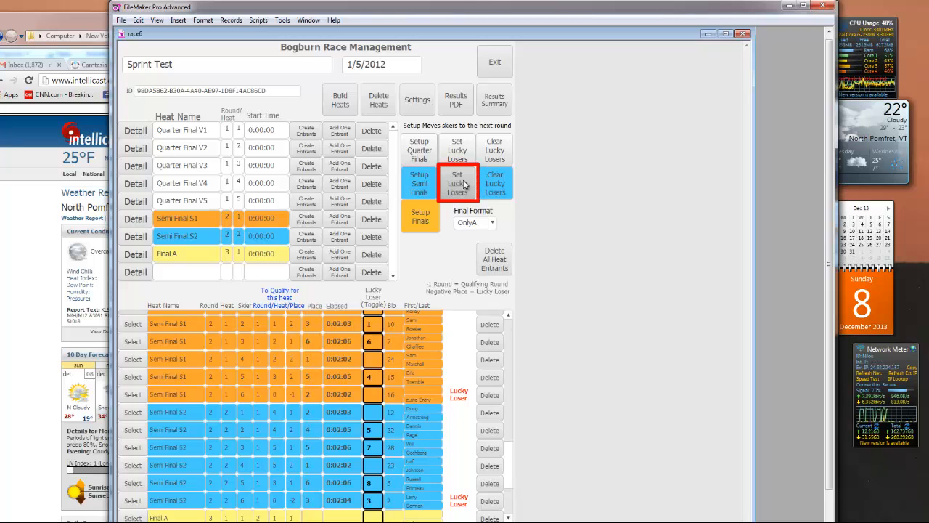
scroll(508, 454, up, 2)
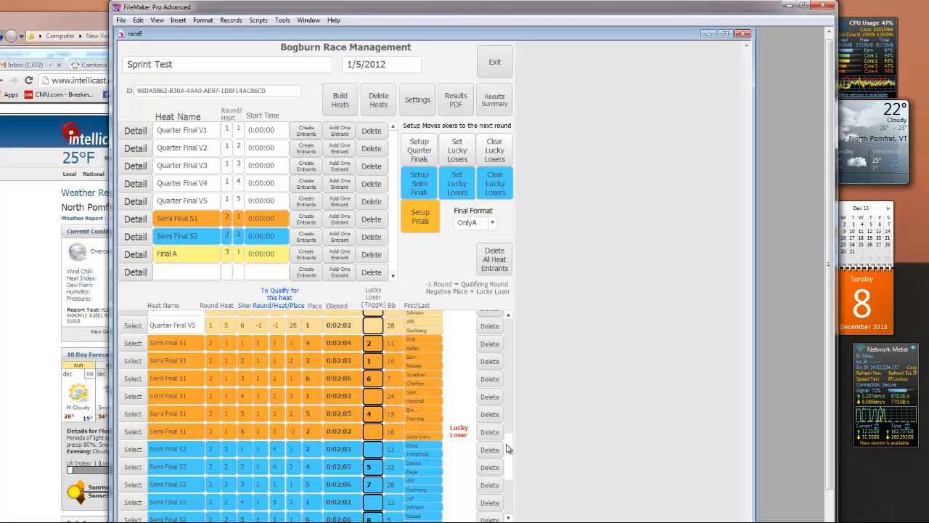
Set up the finals with the OnlyA format and check the Final A rows in the entrant list
click(424, 225)
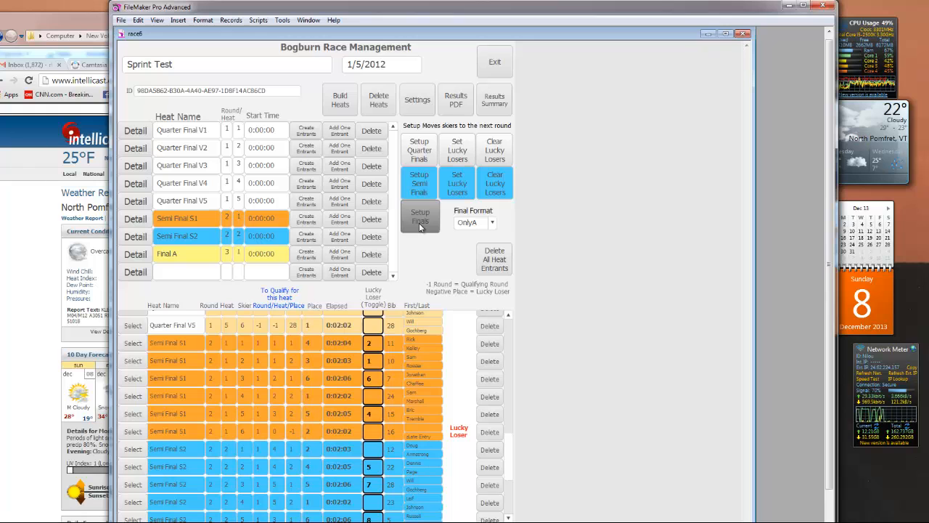
scroll(512, 362, down, 6)
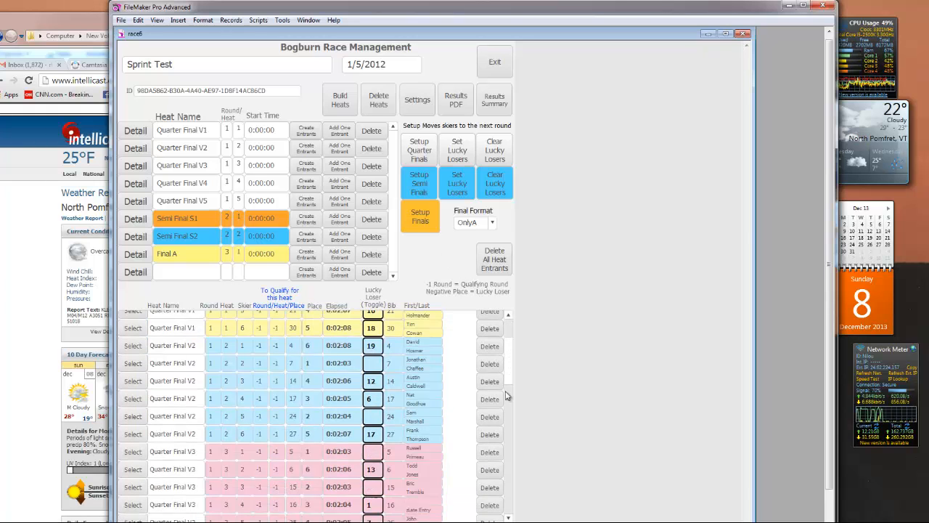
scroll(512, 443, down, 8)
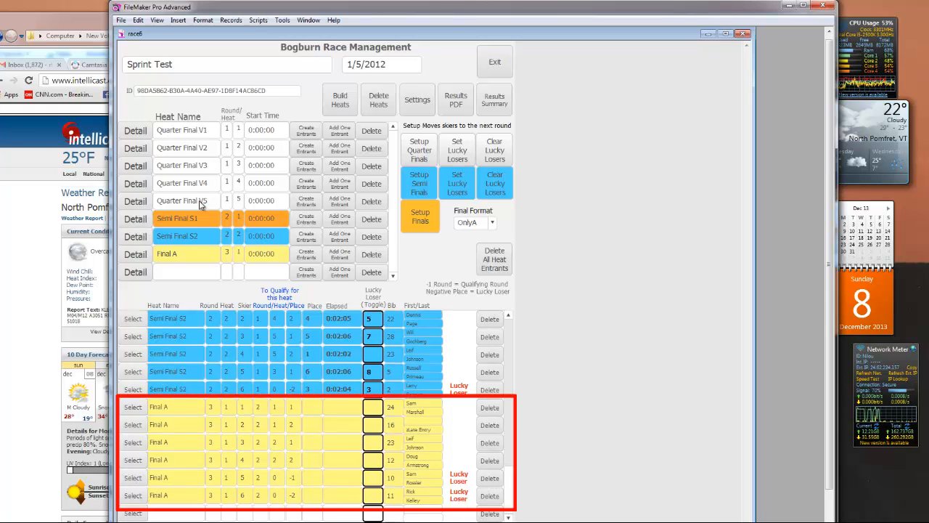
Record bib 10's finish in the Final A details, and clear the race clock and advance it by two minutes
click(135, 254)
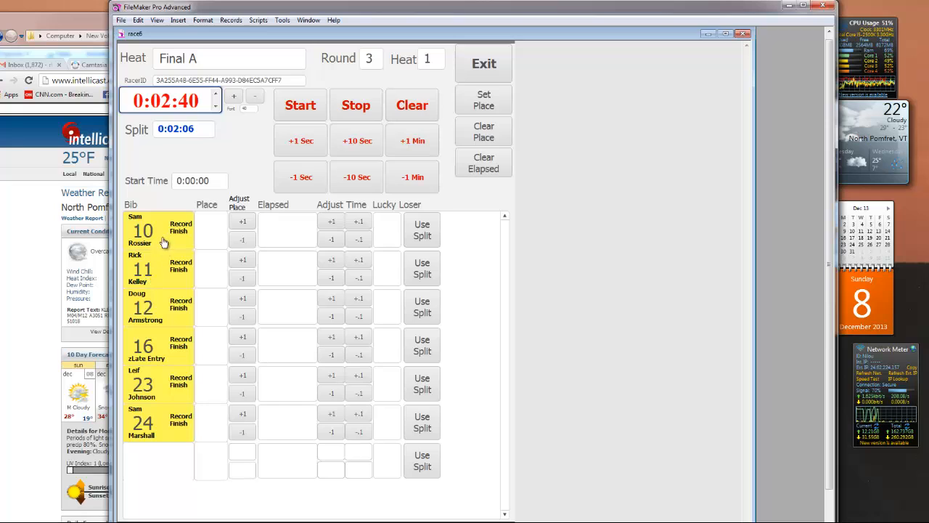
click(166, 243)
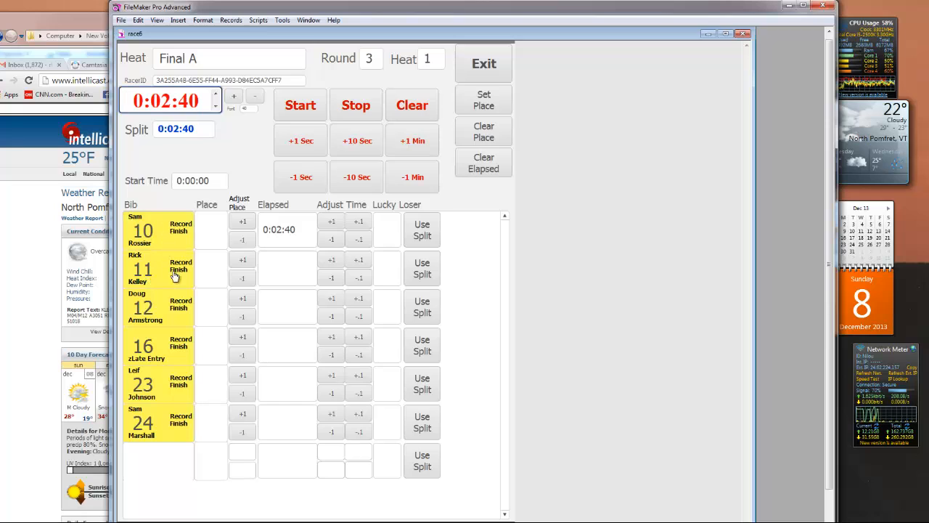
click(356, 114)
click(407, 110)
click(411, 147)
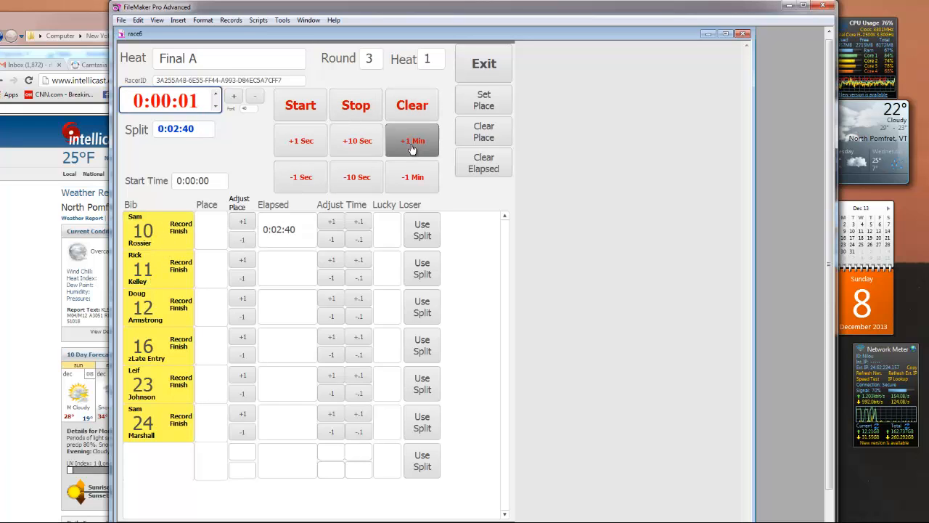
click(412, 148)
Record the Final A finishes in the order bib 11, 16, 23, 24 and 12, set the places and return to the race overview
click(177, 277)
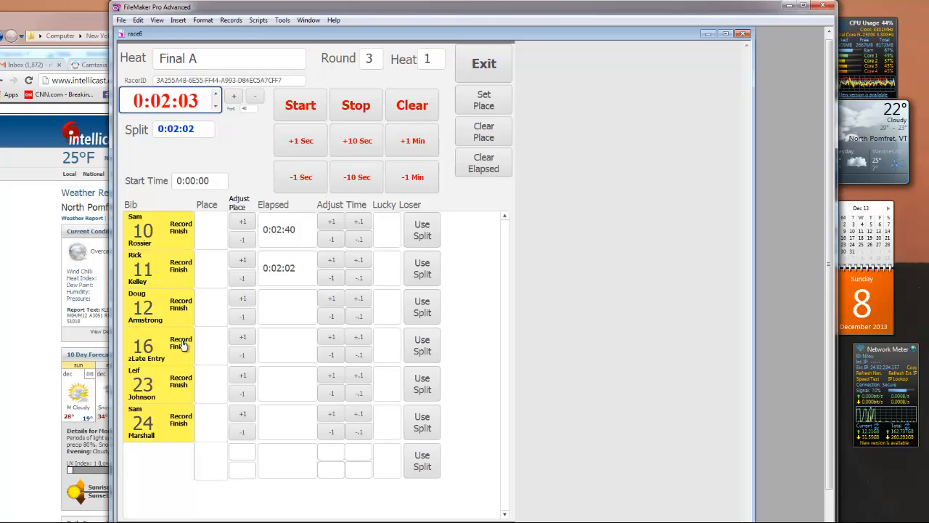
click(182, 347)
click(157, 396)
click(158, 430)
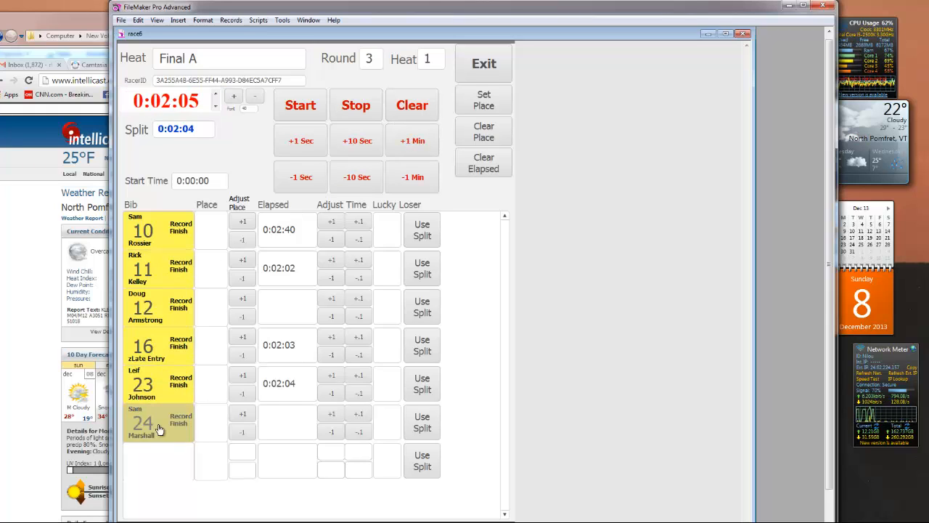
click(166, 316)
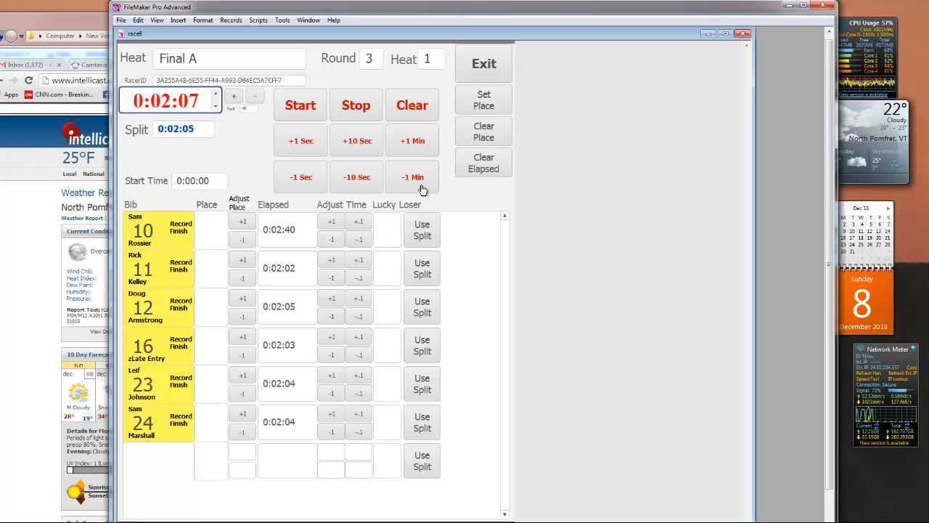
click(477, 113)
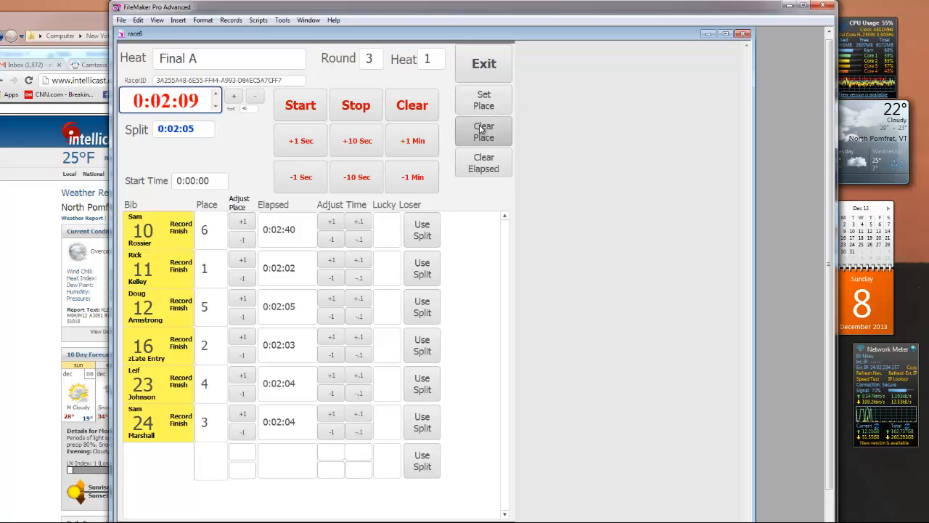
click(490, 67)
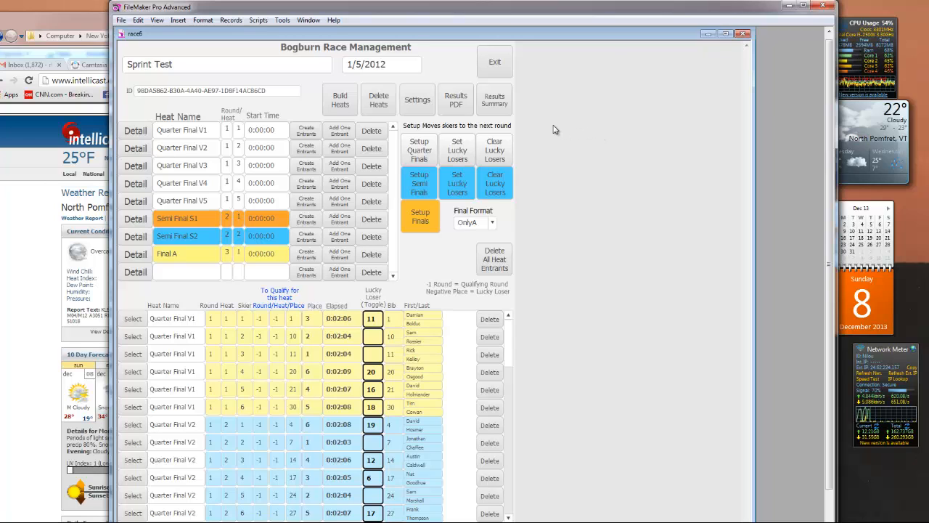
Create the sprint results PDF with the current output settings, review the listed heats in Adobe Reader and close the report
click(456, 106)
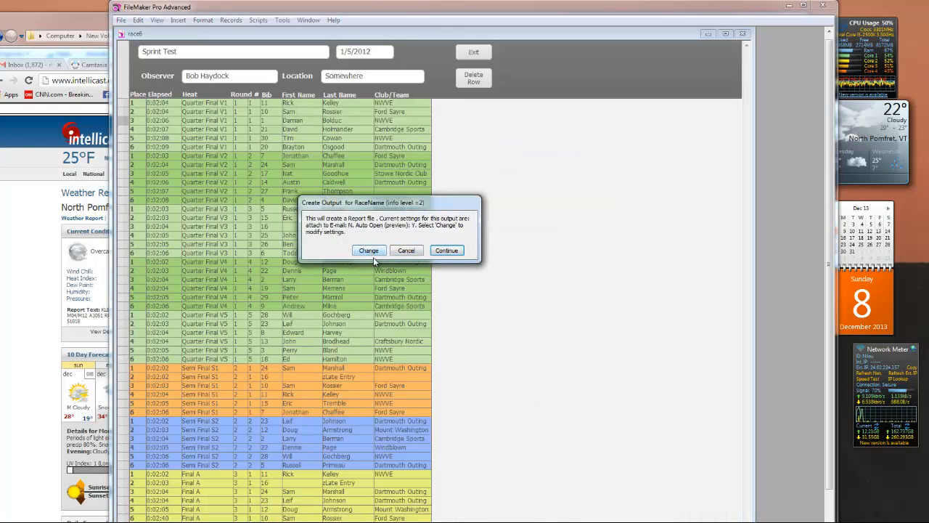
click(444, 251)
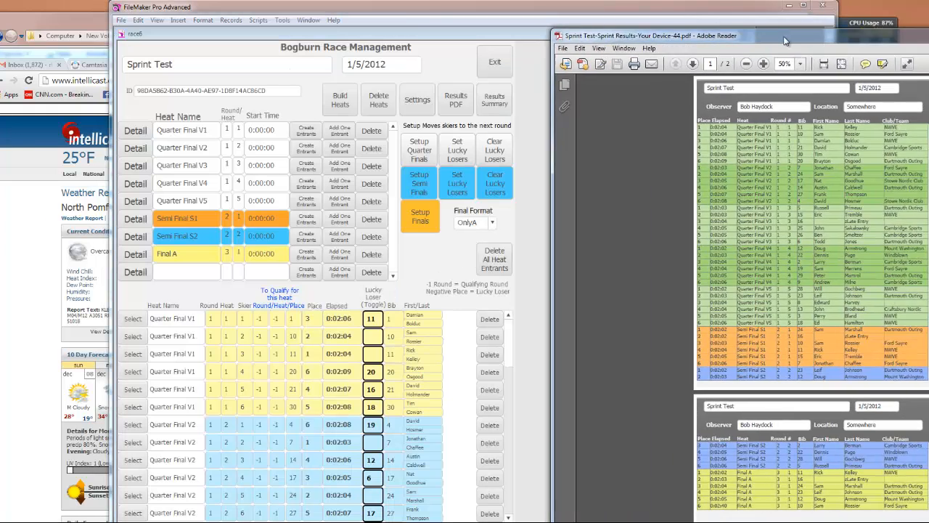
drag(834, 9, 345, 11)
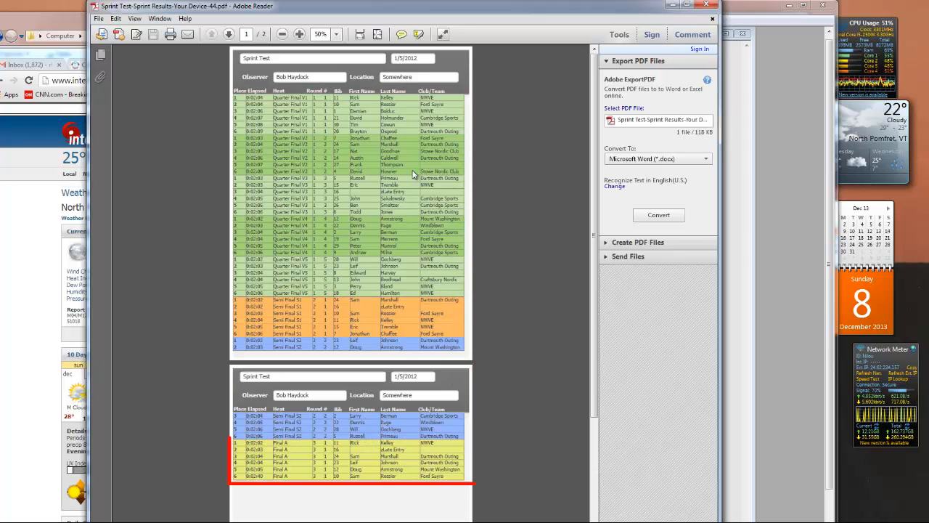
click(706, 6)
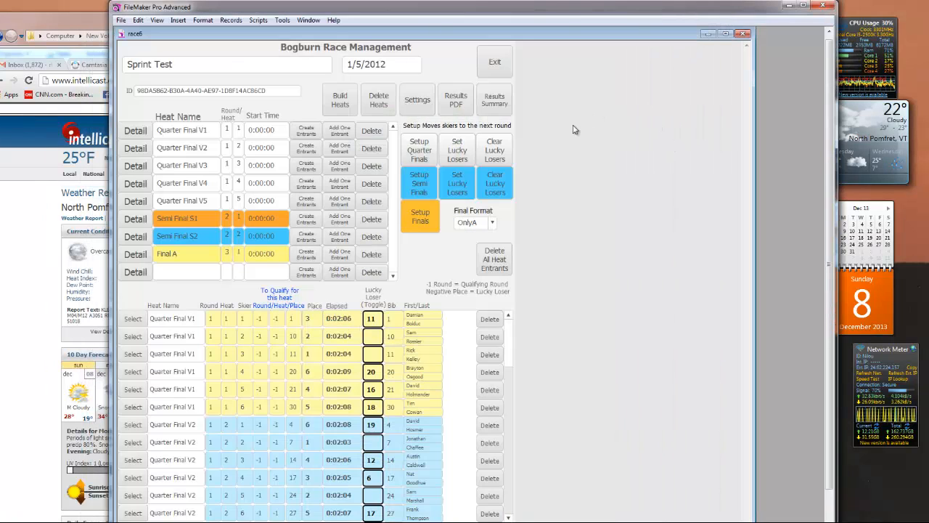